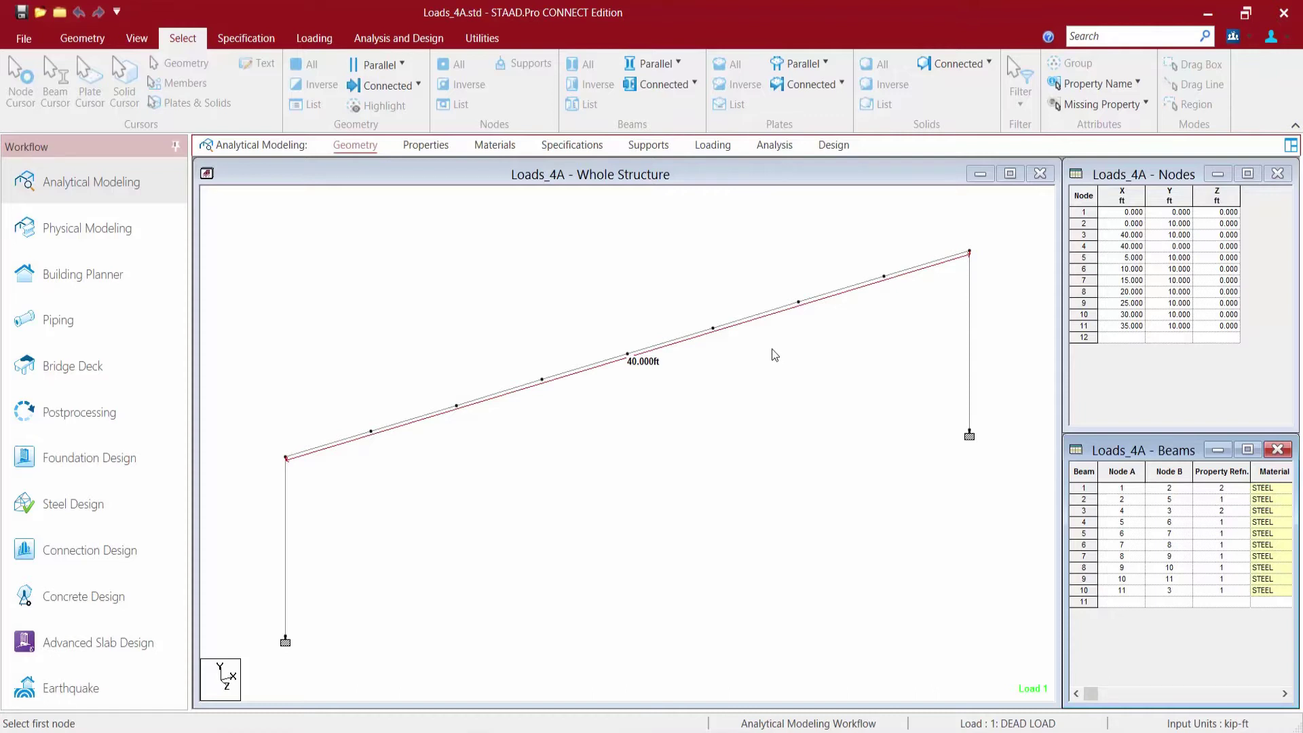
Open the Loading page for the Loads_4A frame model
{"action": "left_click", "coordinate": [713, 146]}
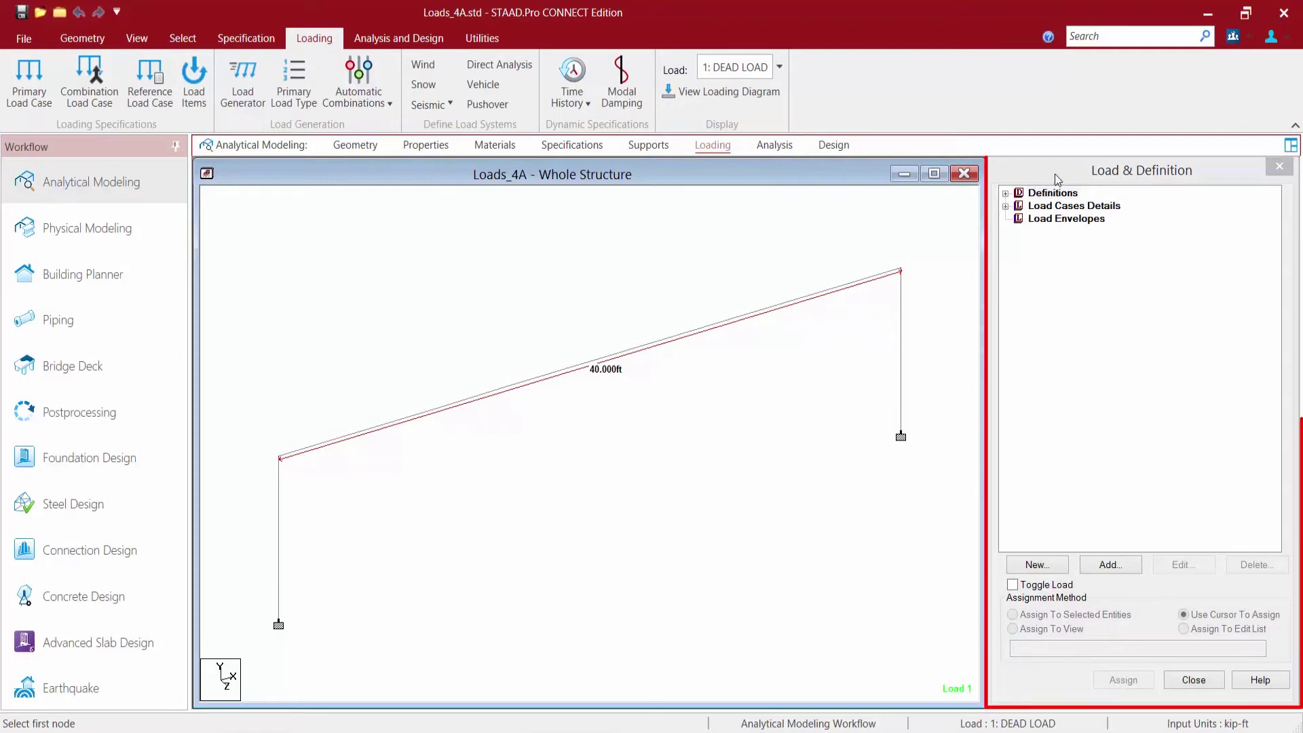
Expand Definitions and Load Cases Details, then start a new Vehicle Definition
{"action": "left_click", "coordinate": [1006, 194]}
{"action": "left_click", "coordinate": [1006, 321]}
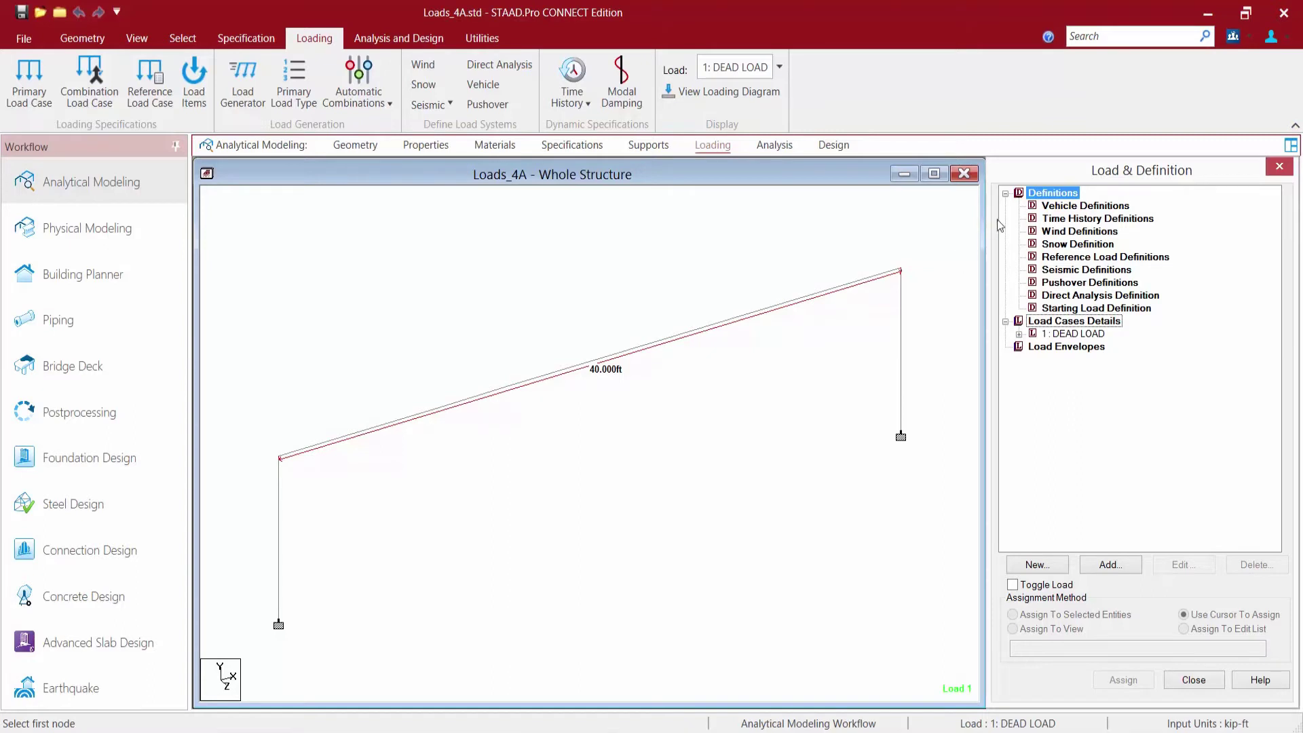
{"action": "left_click", "coordinate": [1051, 207]}
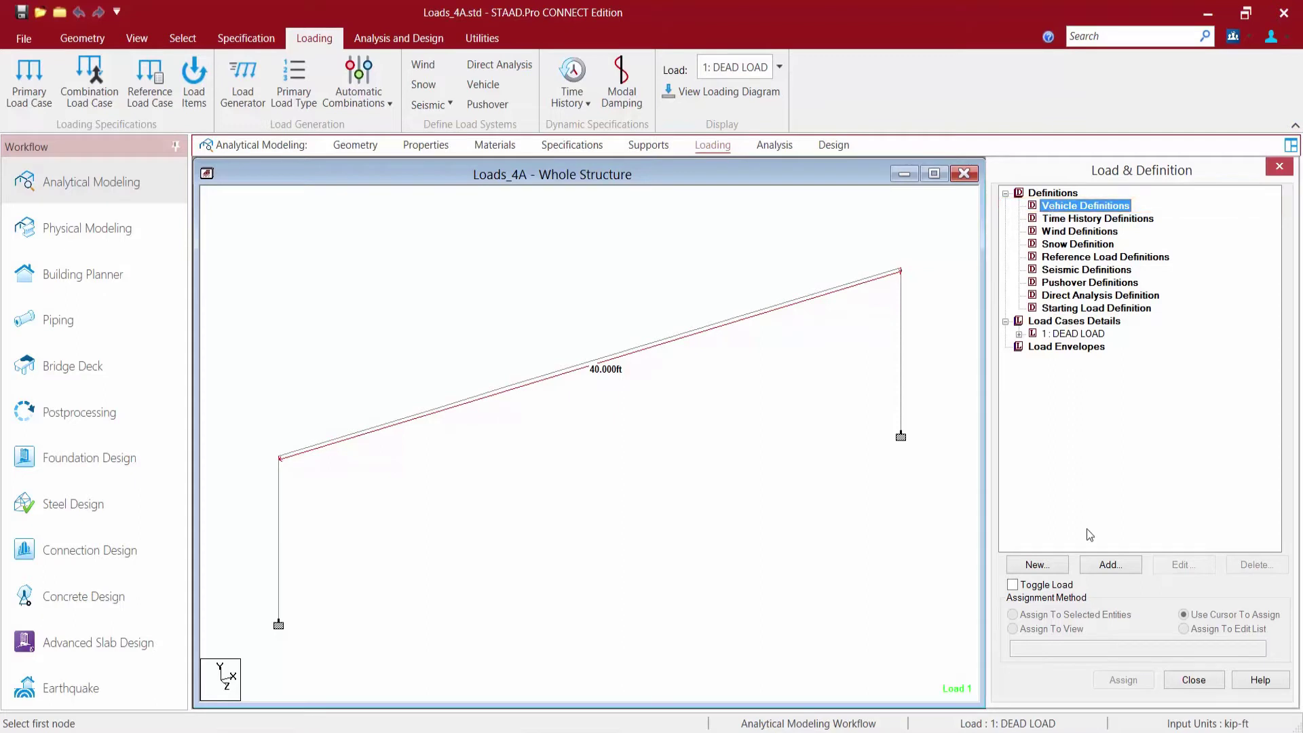
{"action": "left_click", "coordinate": [1106, 566]}
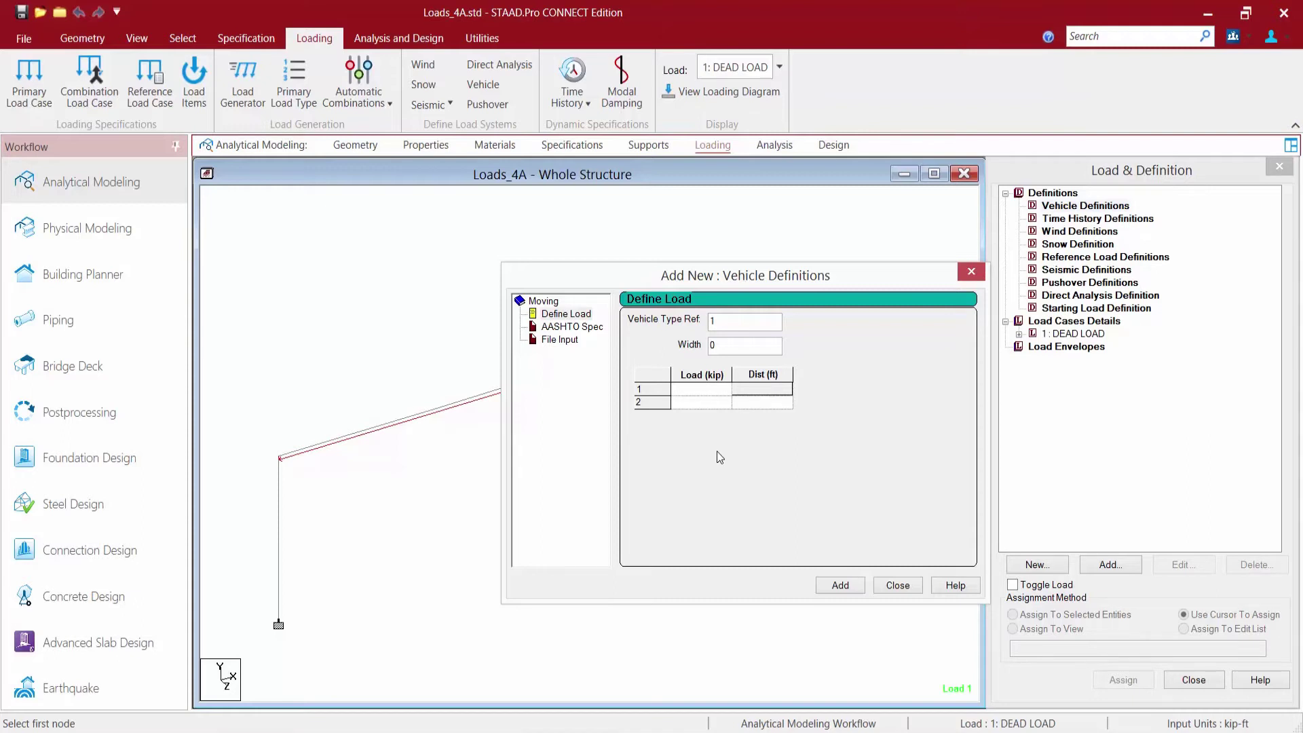
Add custom vehicle type 1 with axle loads 0.5, 1.0, 0.5 kip spaced 1 ft apart
{"action": "left_click", "coordinate": [572, 328]}
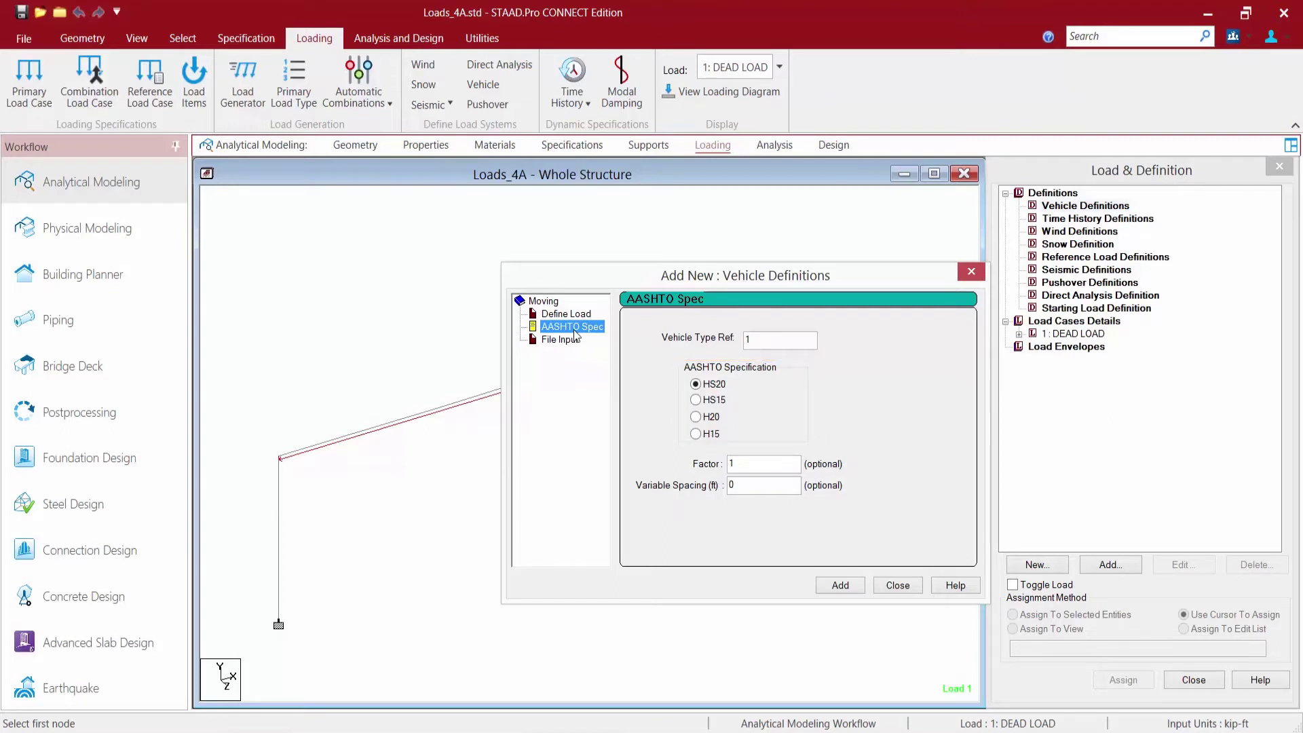
{"action": "left_click", "coordinate": [574, 315]}
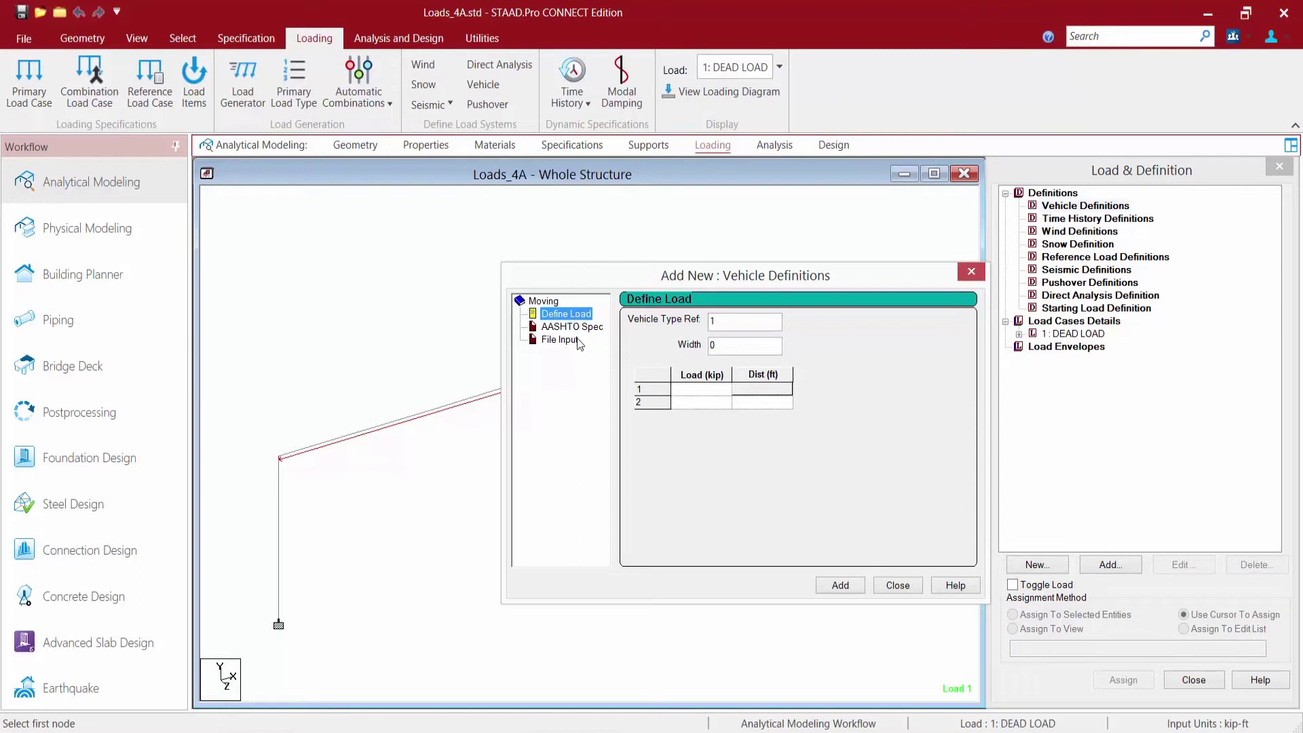
{"action": "left_click", "coordinate": [676, 390]}
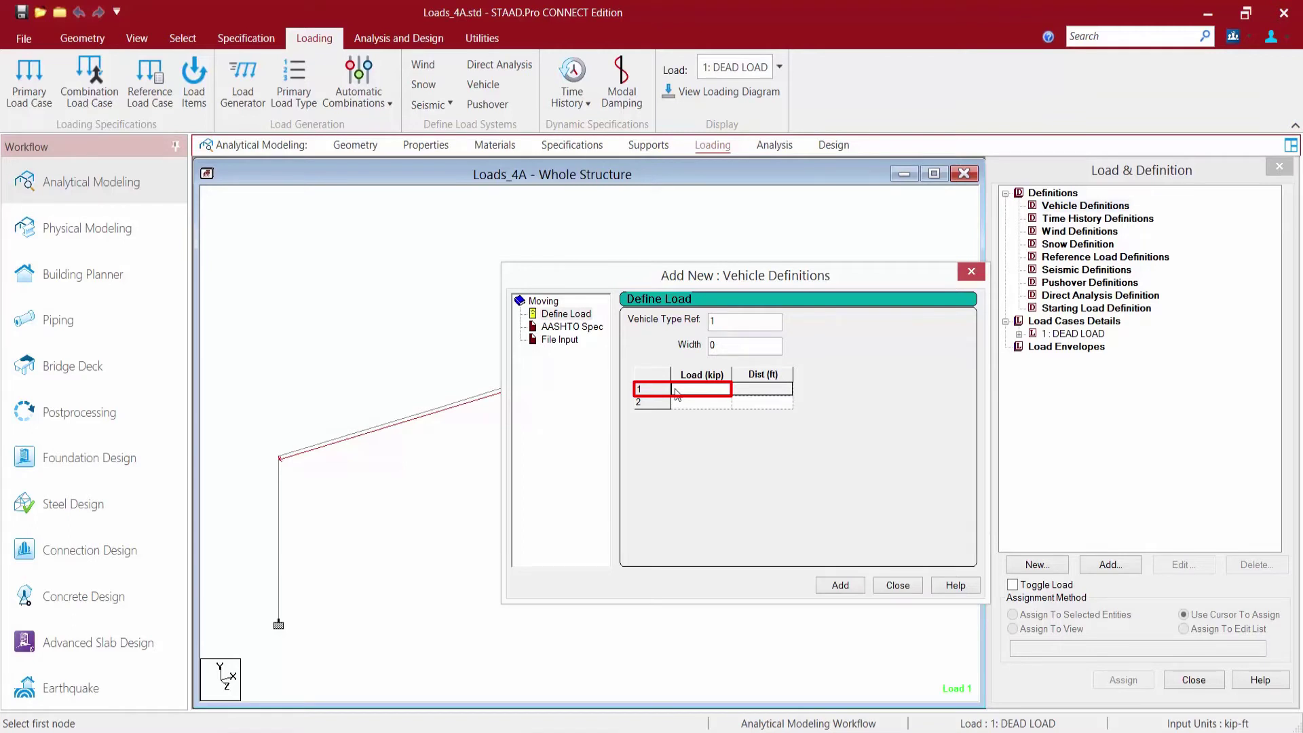
{"action": "type", "text": "0.5"}
{"action": "key", "text": "Down"}
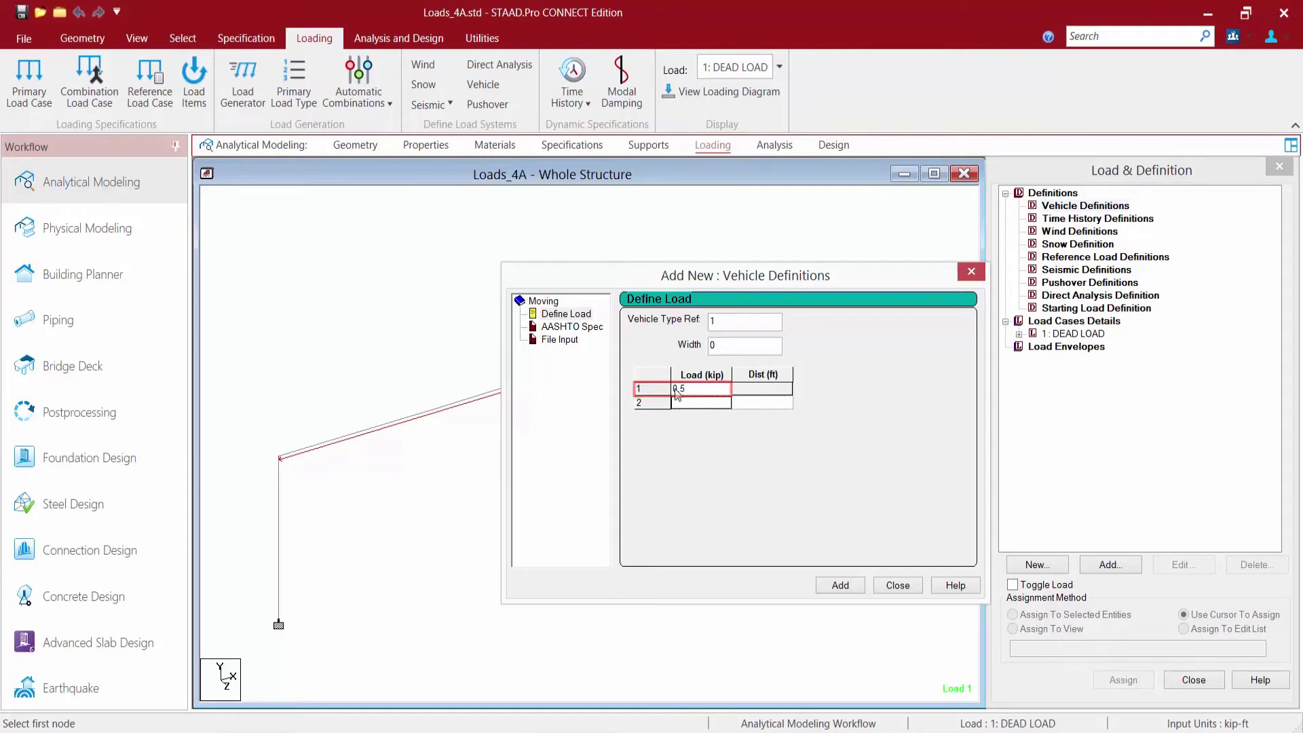
{"action": "type", "text": "1.0"}
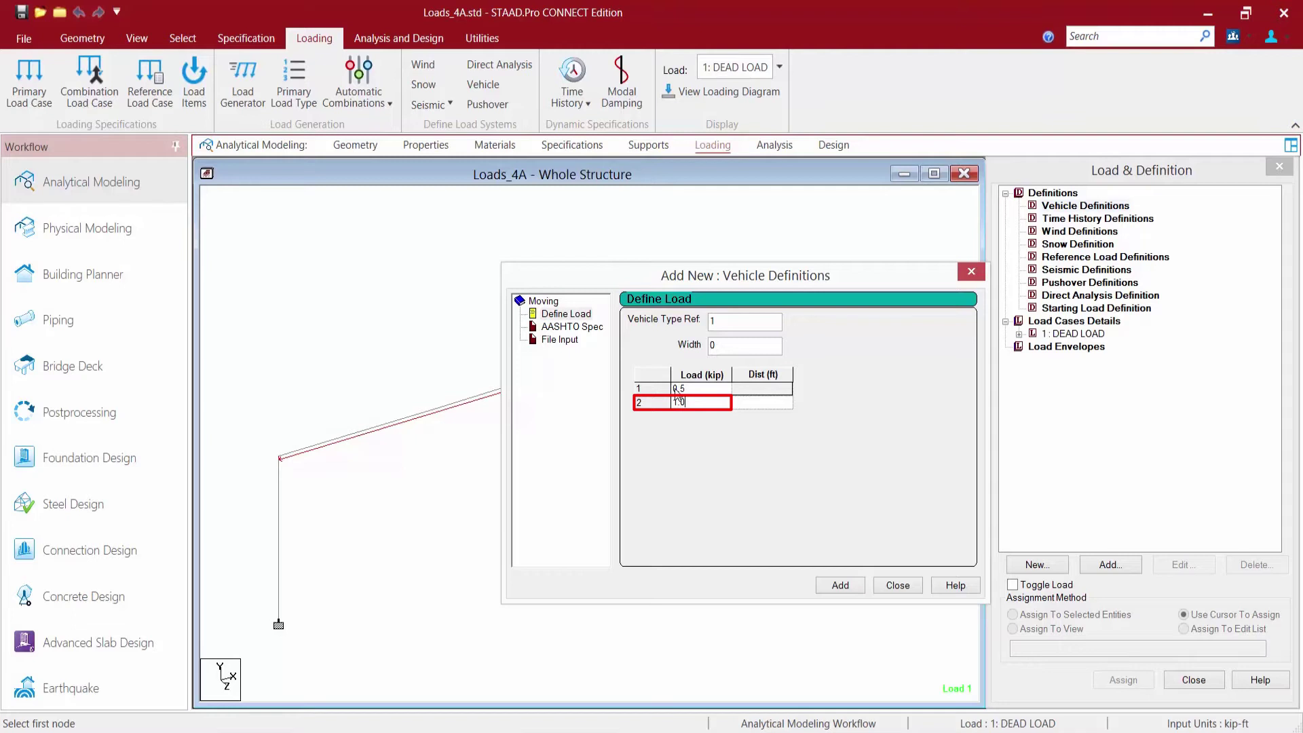
{"action": "key", "text": "Tab"}
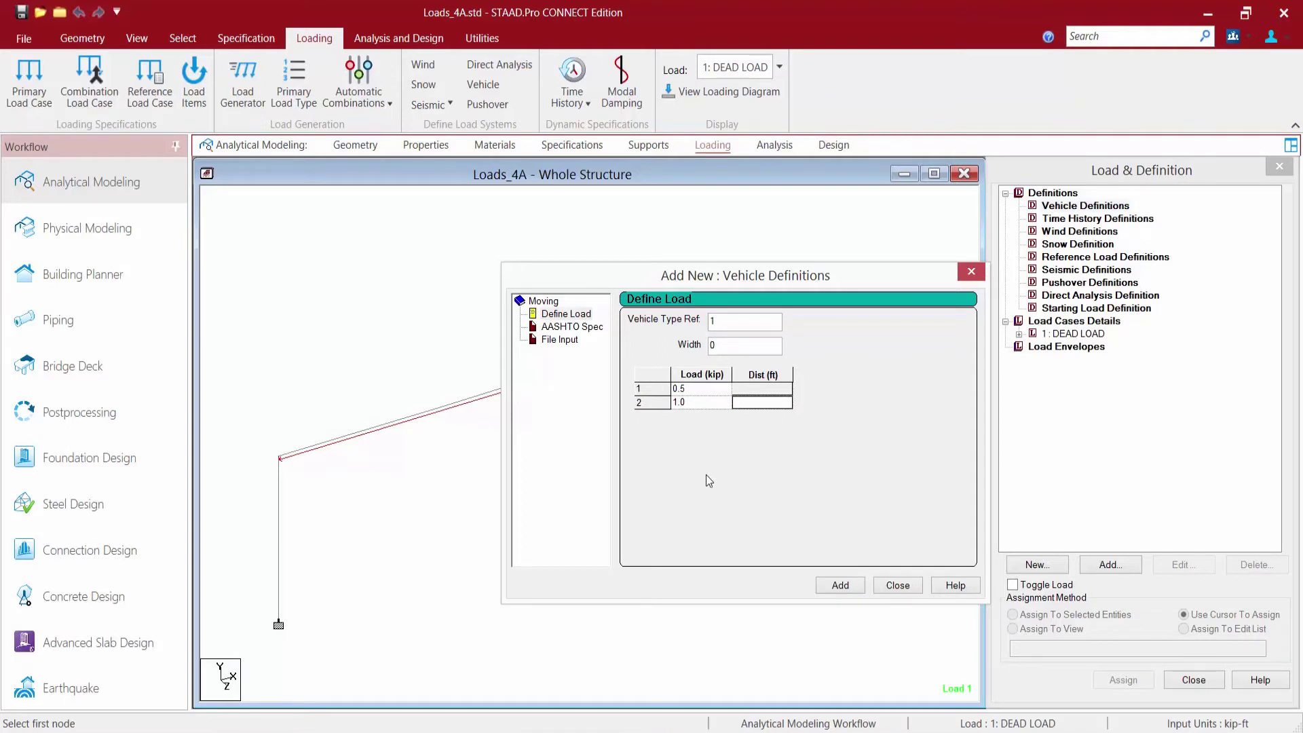
{"action": "type", "text": "1"}
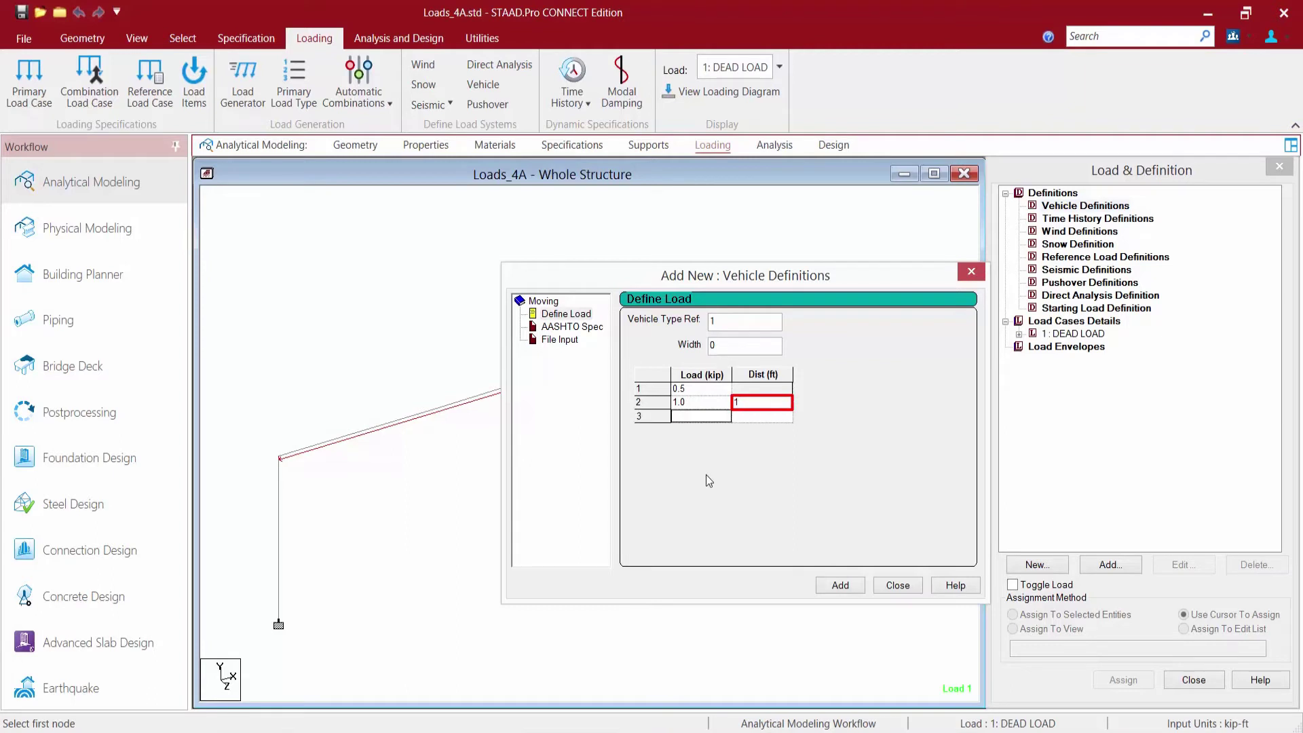
{"action": "key", "text": "Tab"}
{"action": "type", "text": "0.5"}
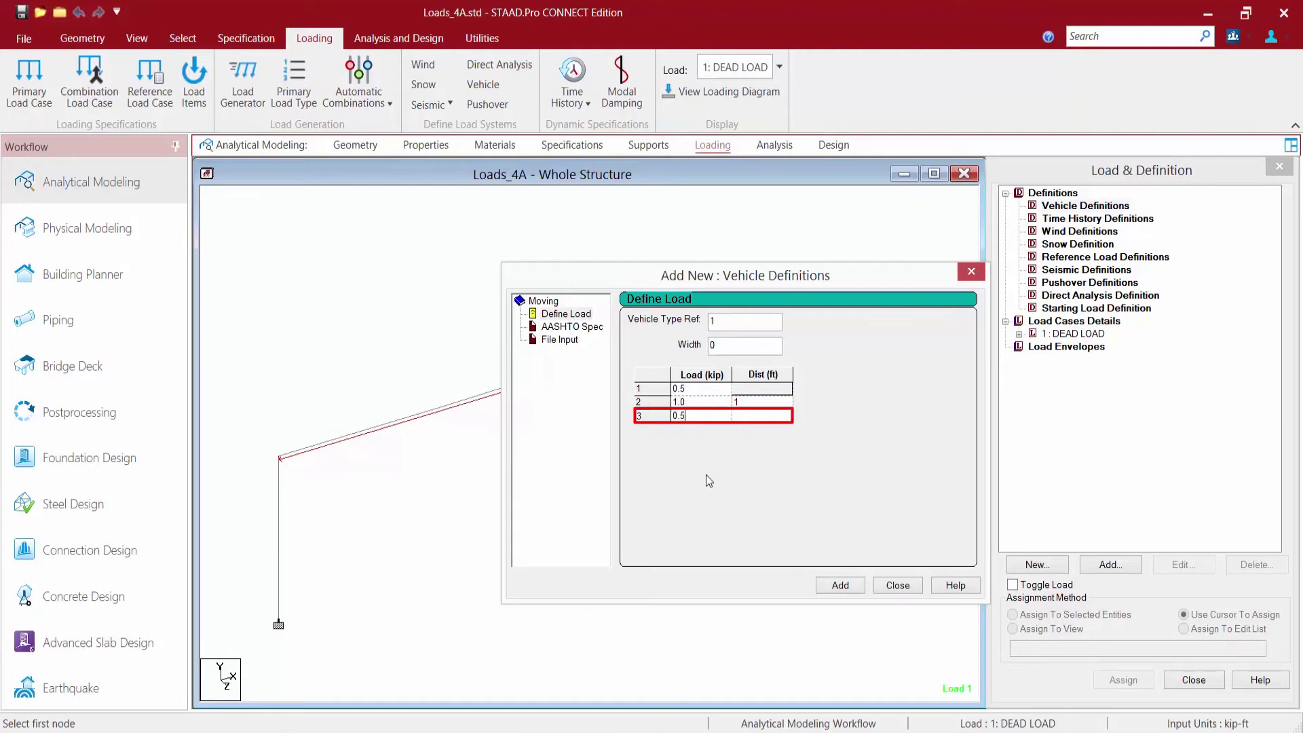
{"action": "key", "text": "Tab"}
{"action": "type", "text": "1"}
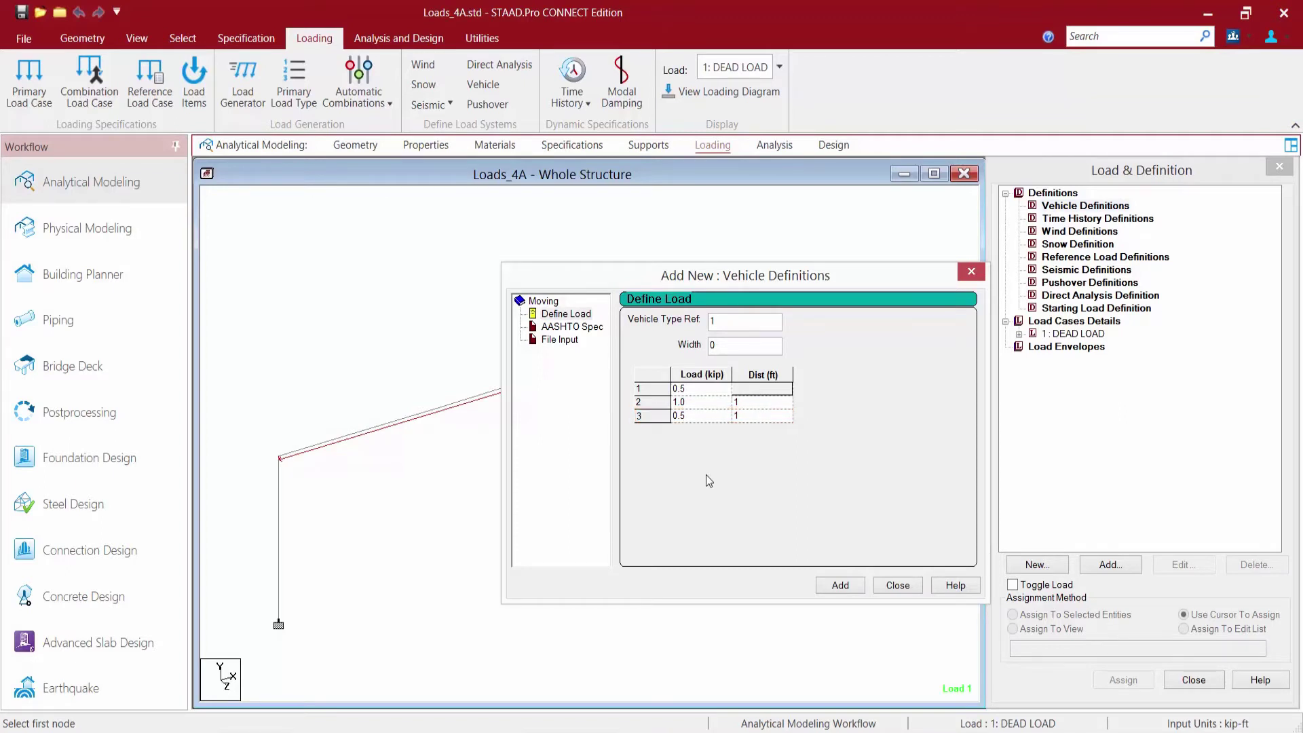
{"action": "left_click", "coordinate": [834, 595]}
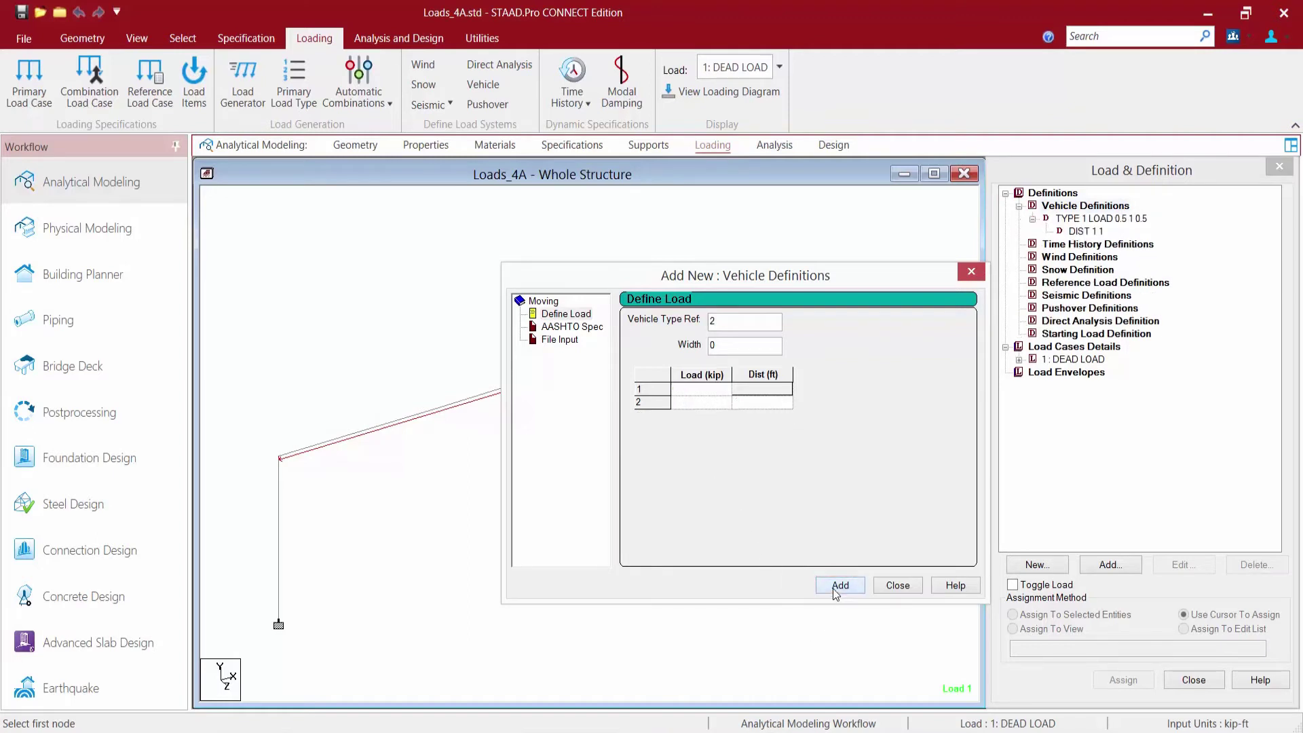
Close the Vehicle Definitions dialog with vehicle type 1 now listed
{"action": "left_click", "coordinate": [896, 587]}
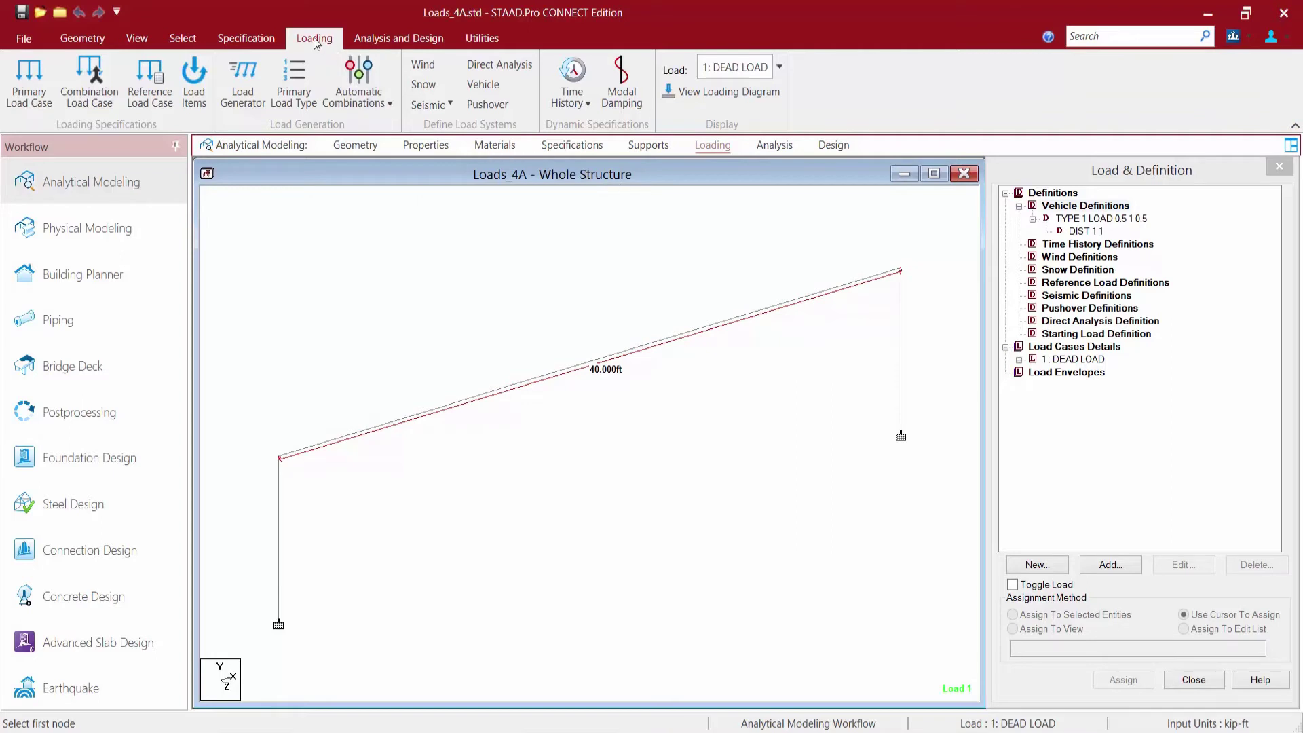
Use the Load Generator to create 40 moving load cases, numbered 2–41
{"action": "left_click", "coordinate": [239, 75]}
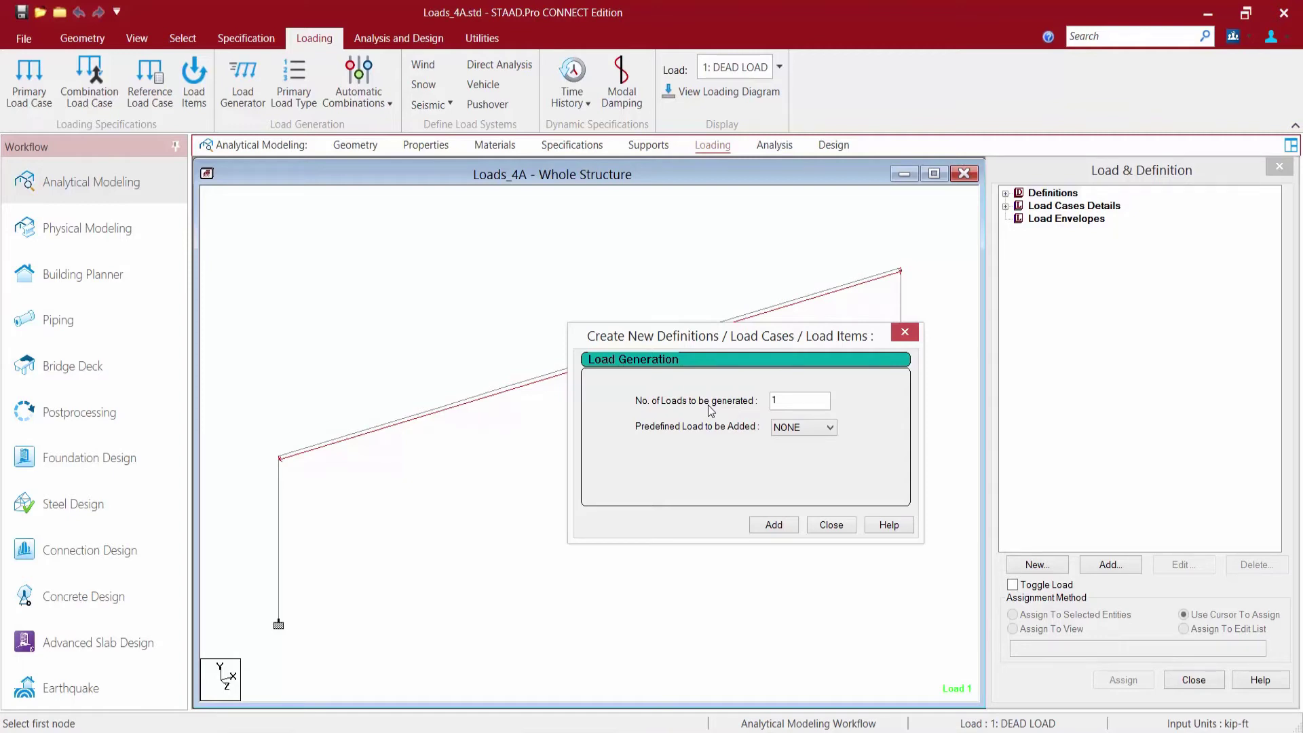
{"action": "left_click_drag", "start_coordinate": [792, 400], "coordinate": [762, 398]}
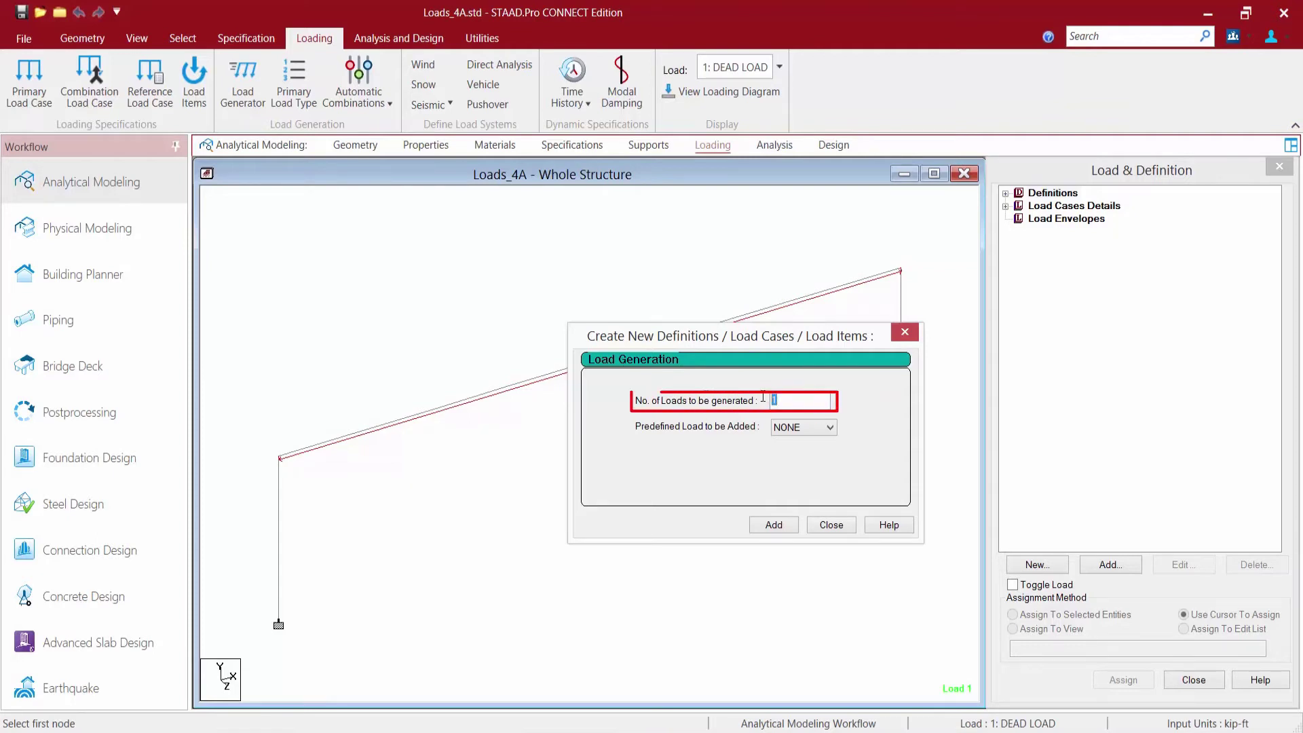
{"action": "type", "text": "40"}
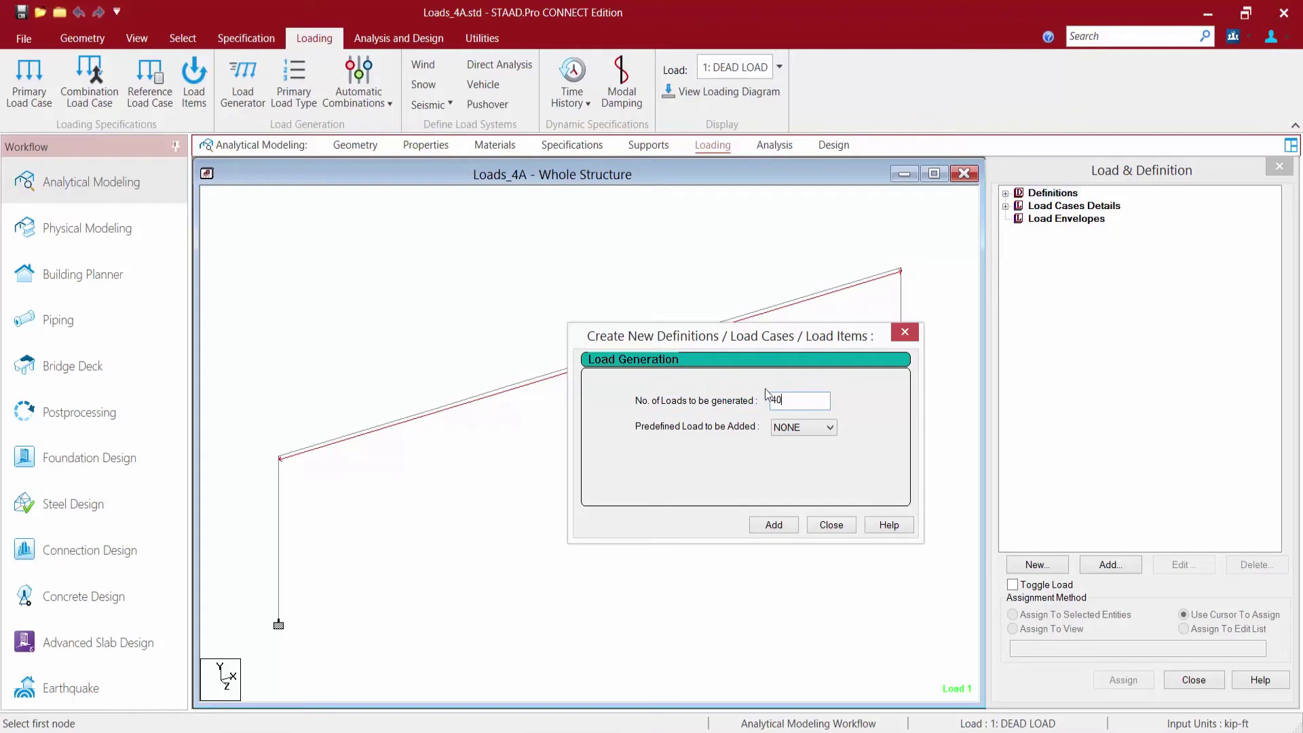
{"action": "left_click", "coordinate": [764, 528]}
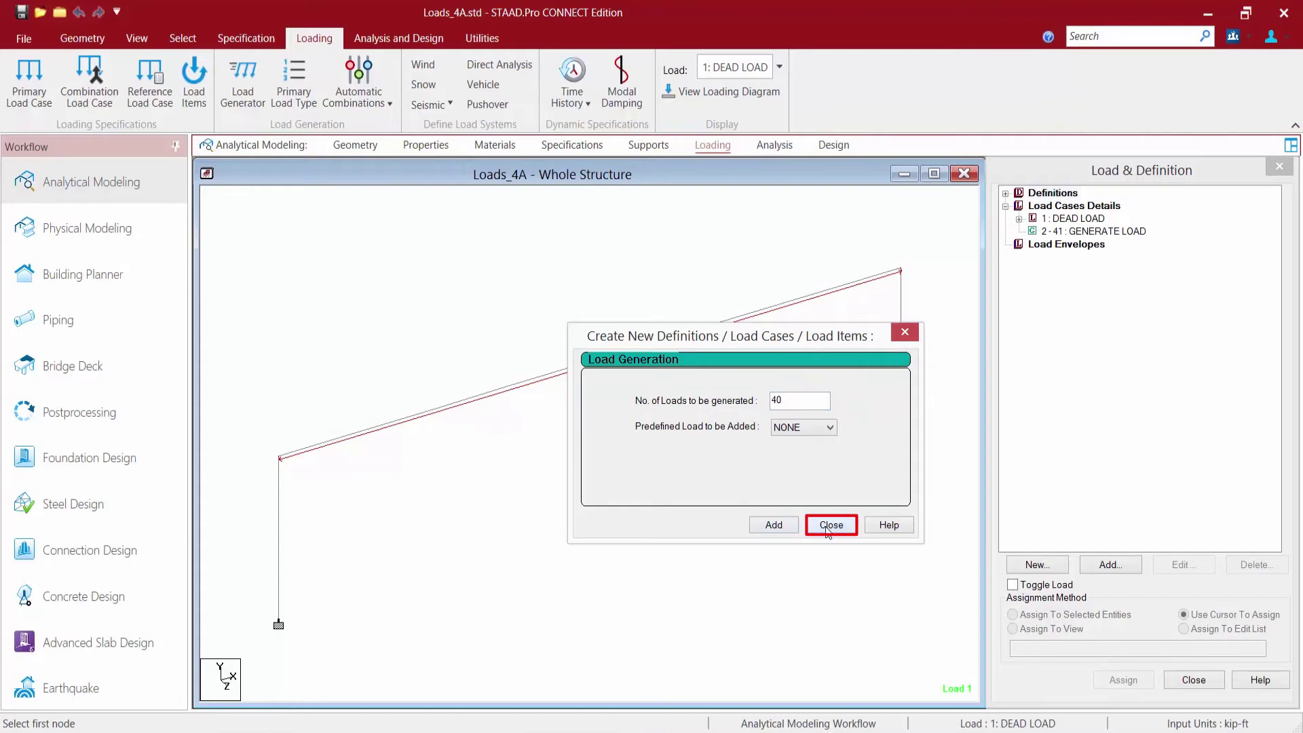
{"action": "left_click", "coordinate": [830, 528]}
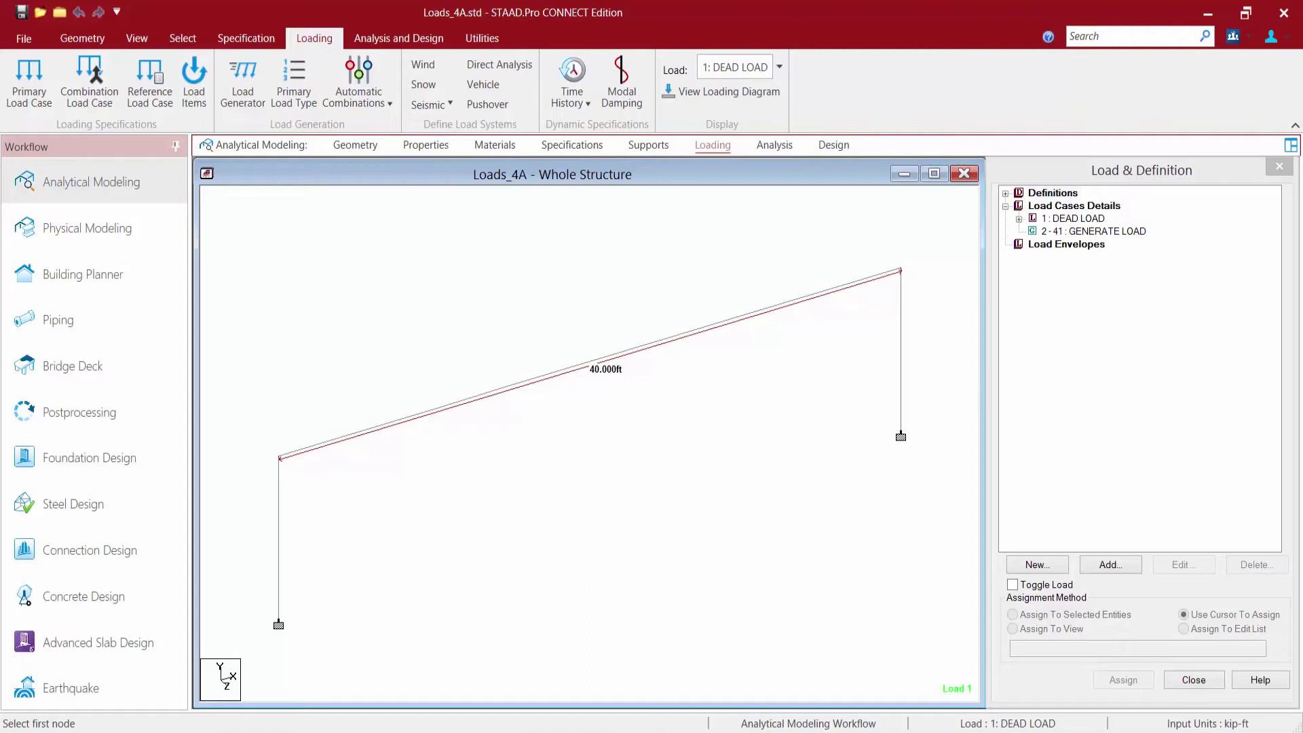
Place vehicle type 1 on loads 2–41 starting at (0, 10, 0) with x increment 1
{"action": "left_click", "coordinate": [1096, 232]}
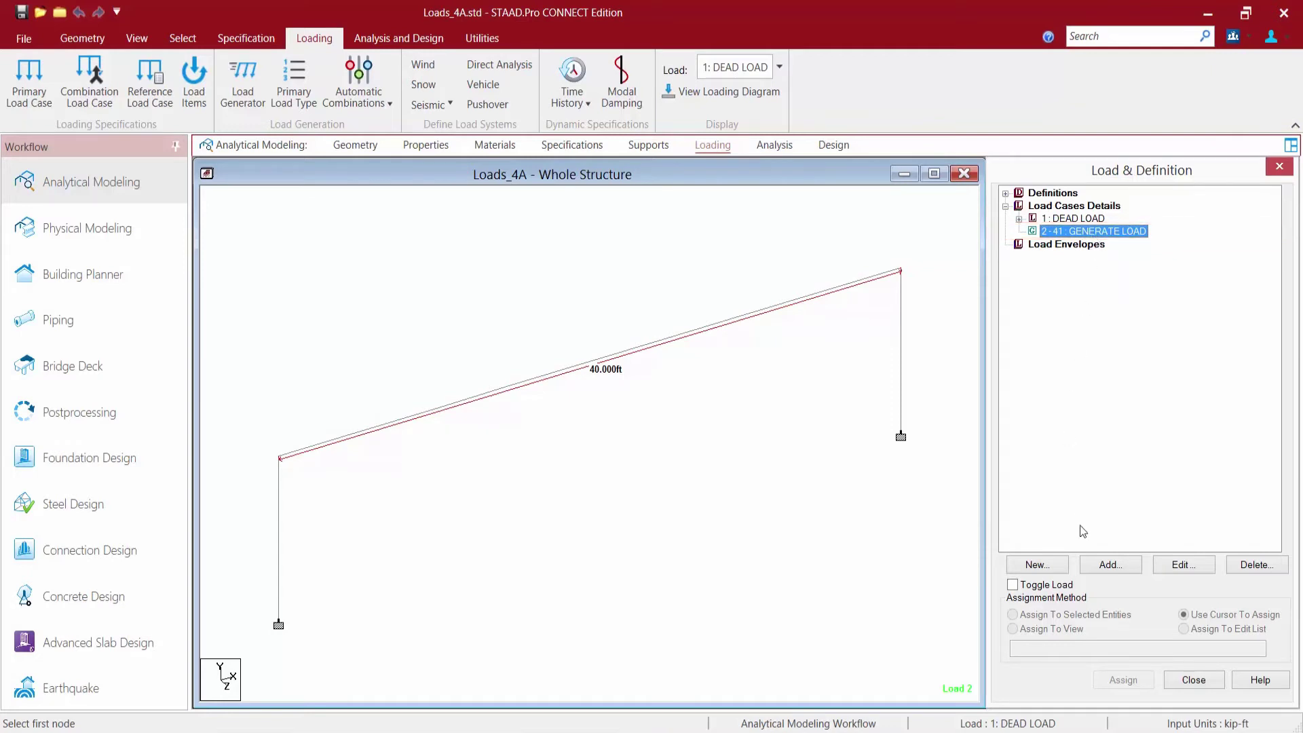
{"action": "left_click", "coordinate": [1108, 564]}
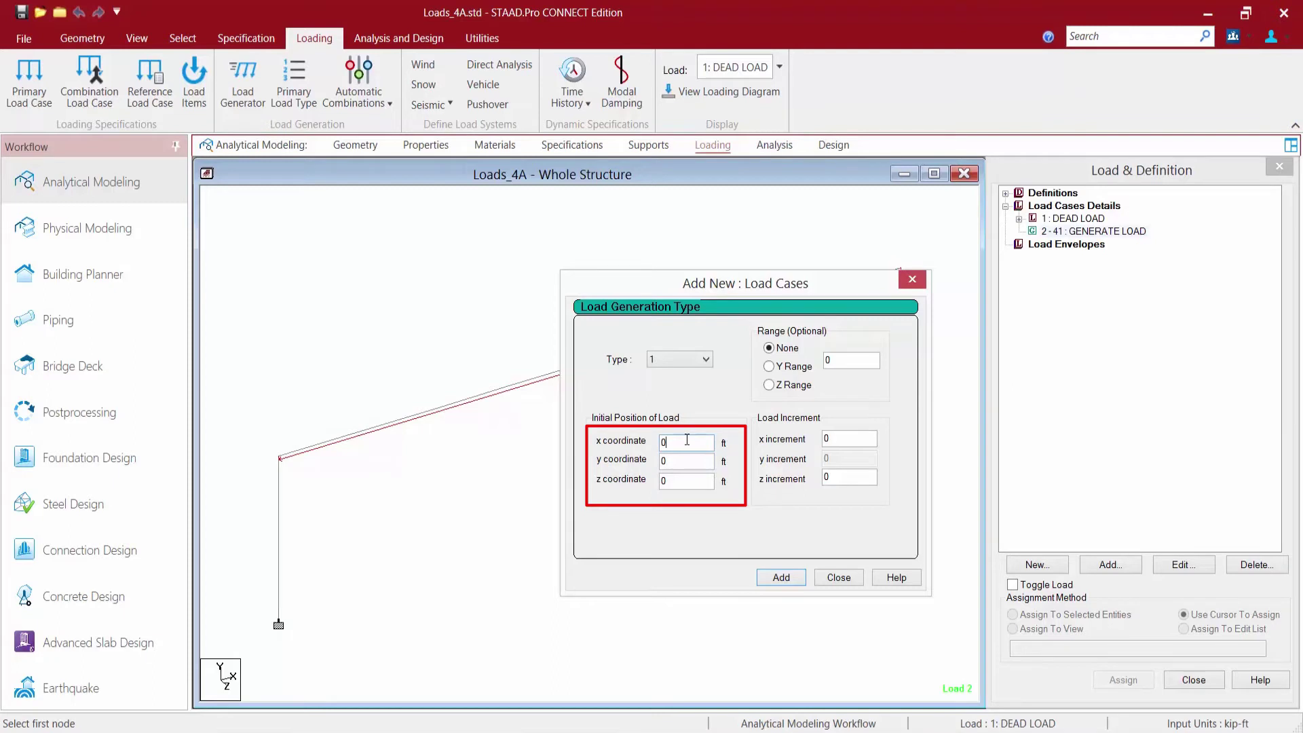
{"action": "double_click", "coordinate": [667, 438]}
{"action": "double_click", "coordinate": [665, 460]}
{"action": "type", "text": "10"}
{"action": "left_click", "coordinate": [676, 482]}
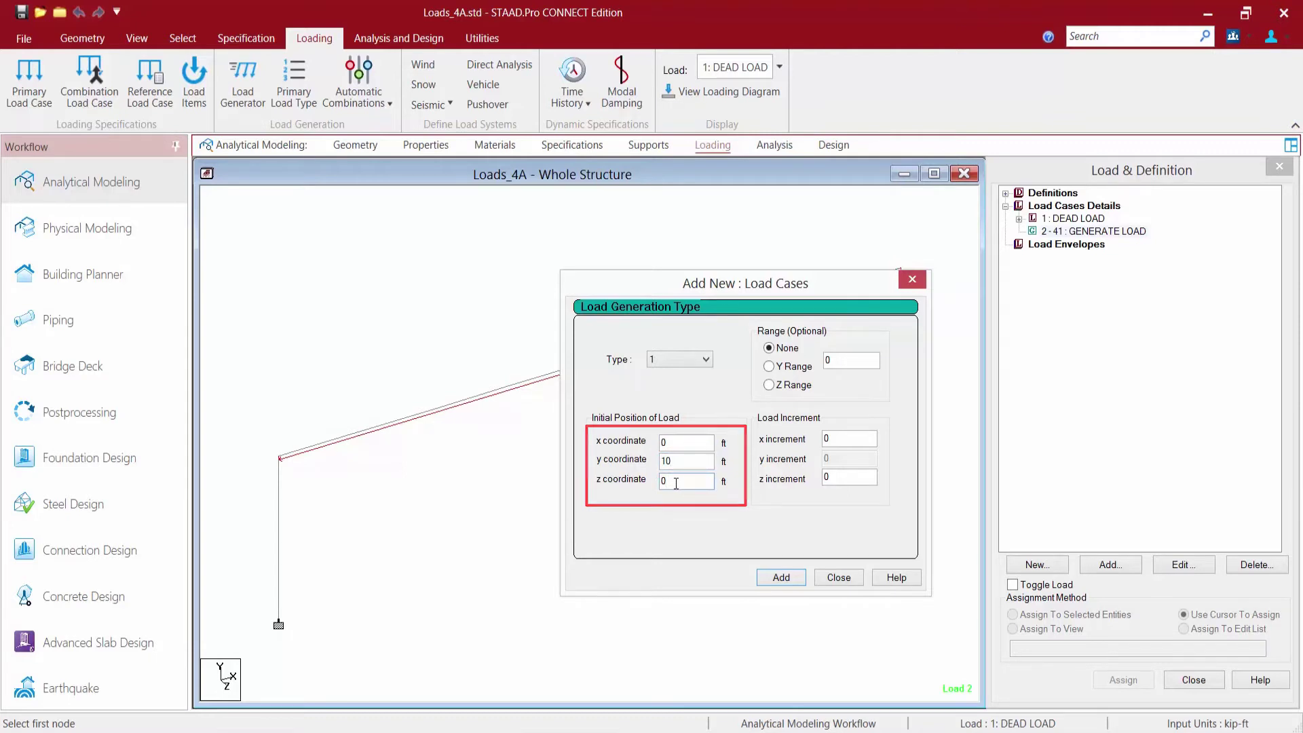
{"action": "double_click", "coordinate": [848, 438]}
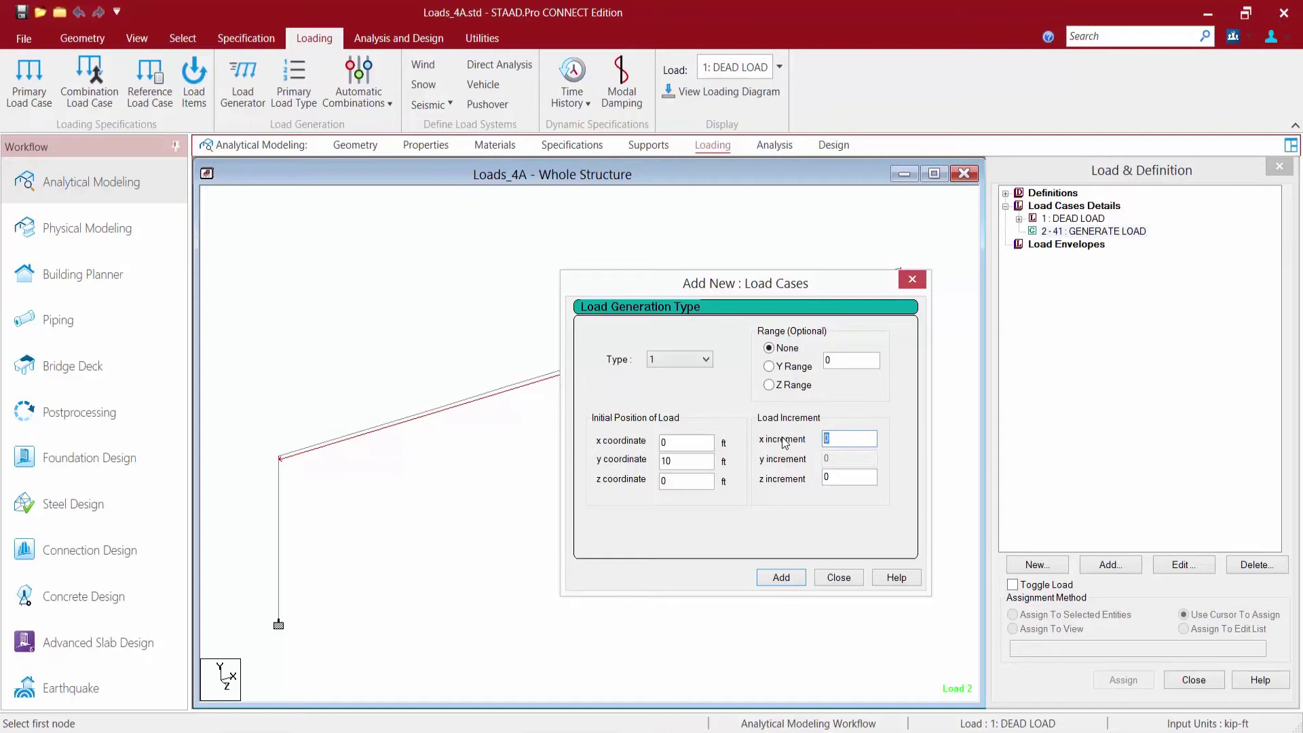
{"action": "type", "text": "1"}
{"action": "left_click", "coordinate": [796, 581]}
{"action": "left_click", "coordinate": [839, 577]}
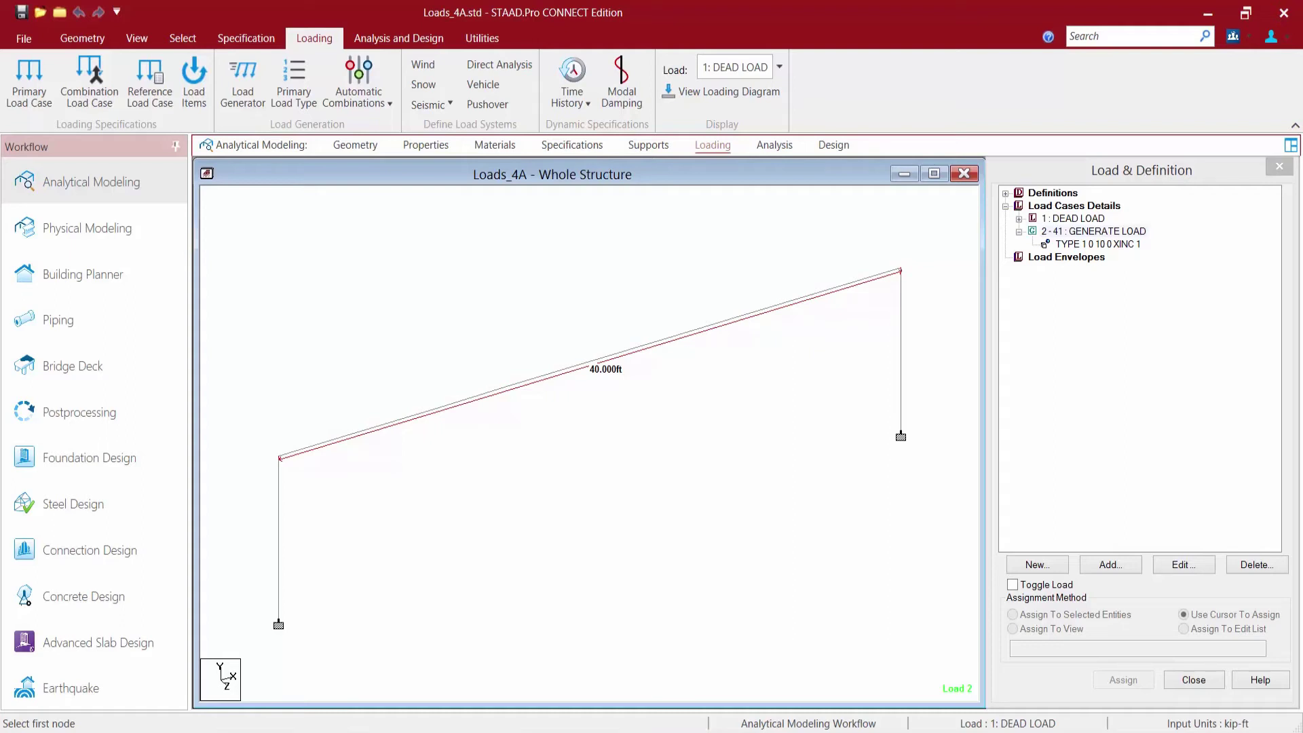
Save the model and run the analysis, opting to view results afterwards
{"action": "left_click", "coordinate": [21, 12]}
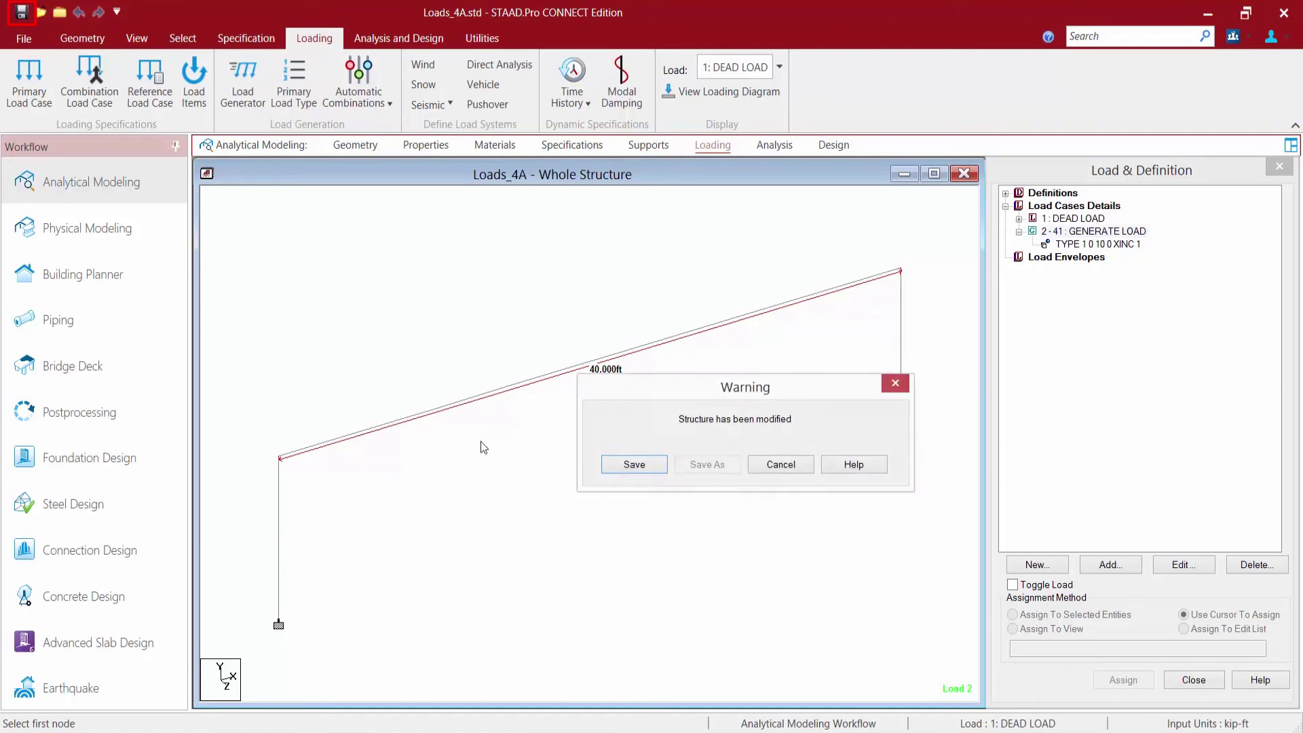
{"action": "left_click", "coordinate": [620, 464]}
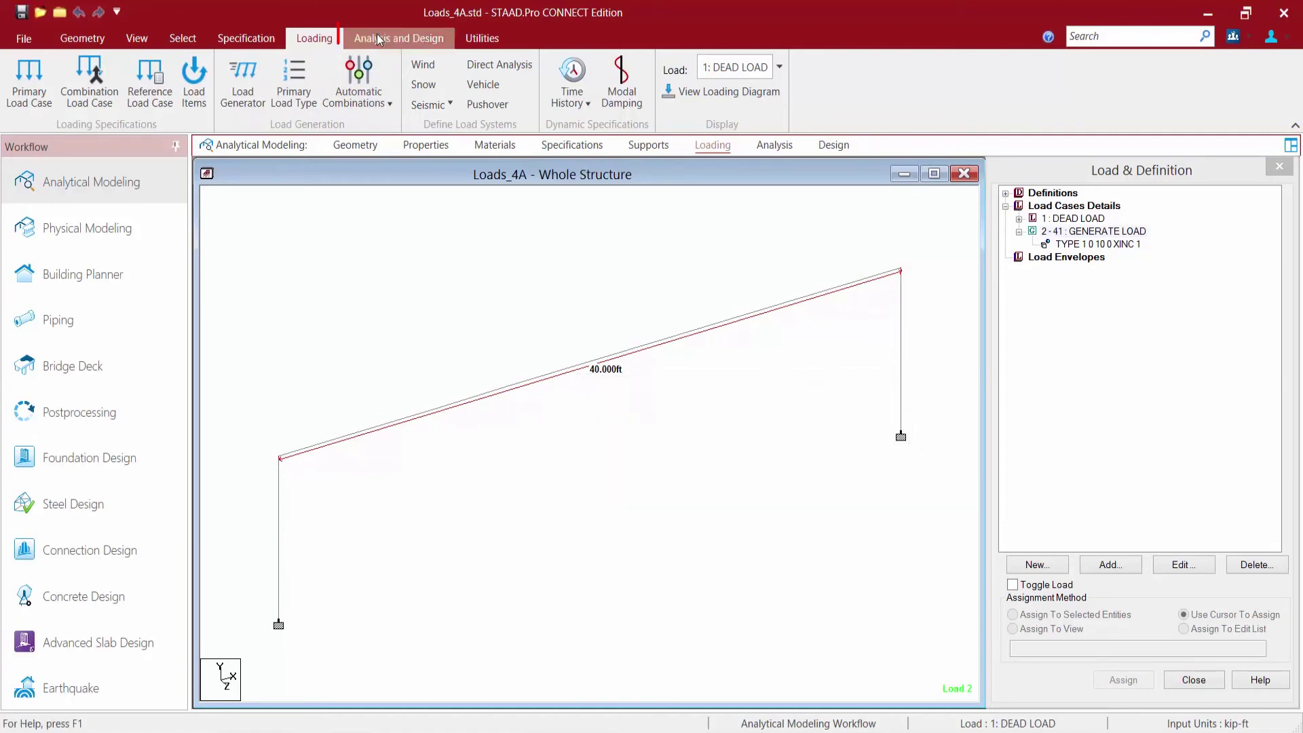
{"action": "left_click", "coordinate": [381, 39]}
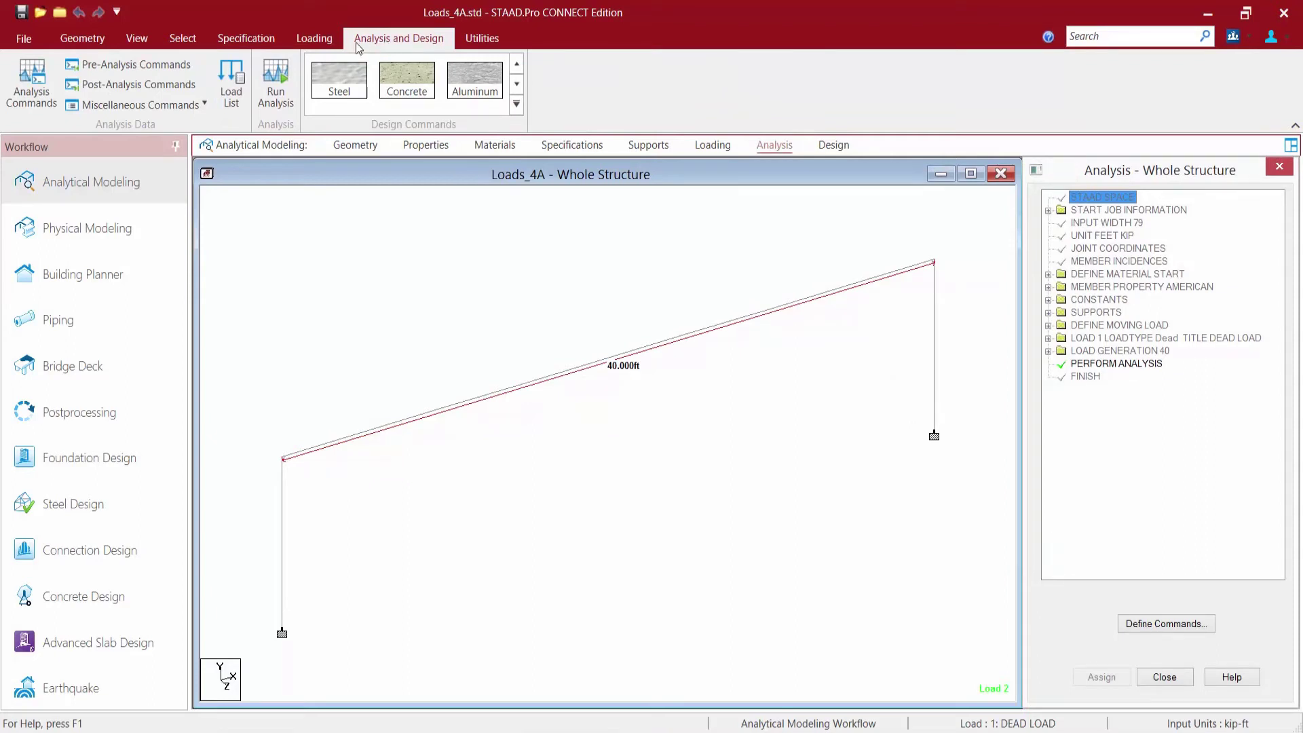
{"action": "left_click", "coordinate": [281, 88]}
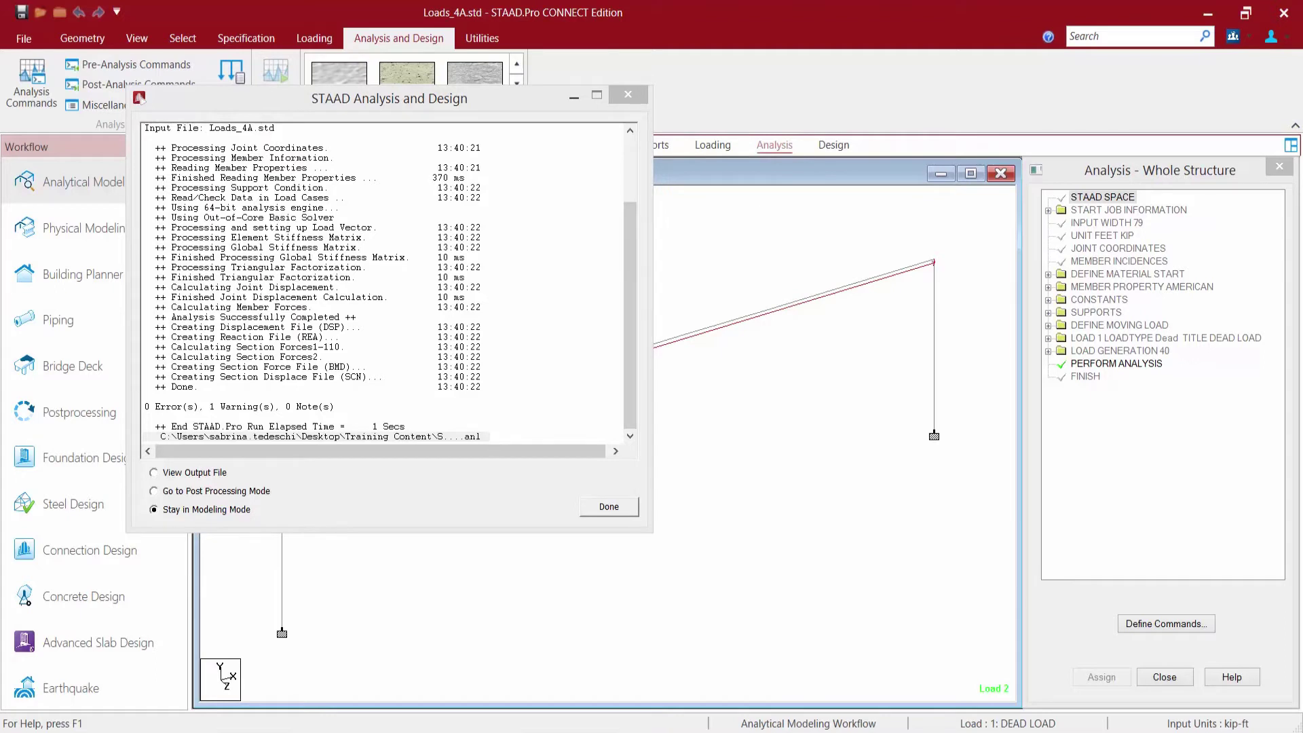
{"action": "left_click", "coordinate": [215, 491]}
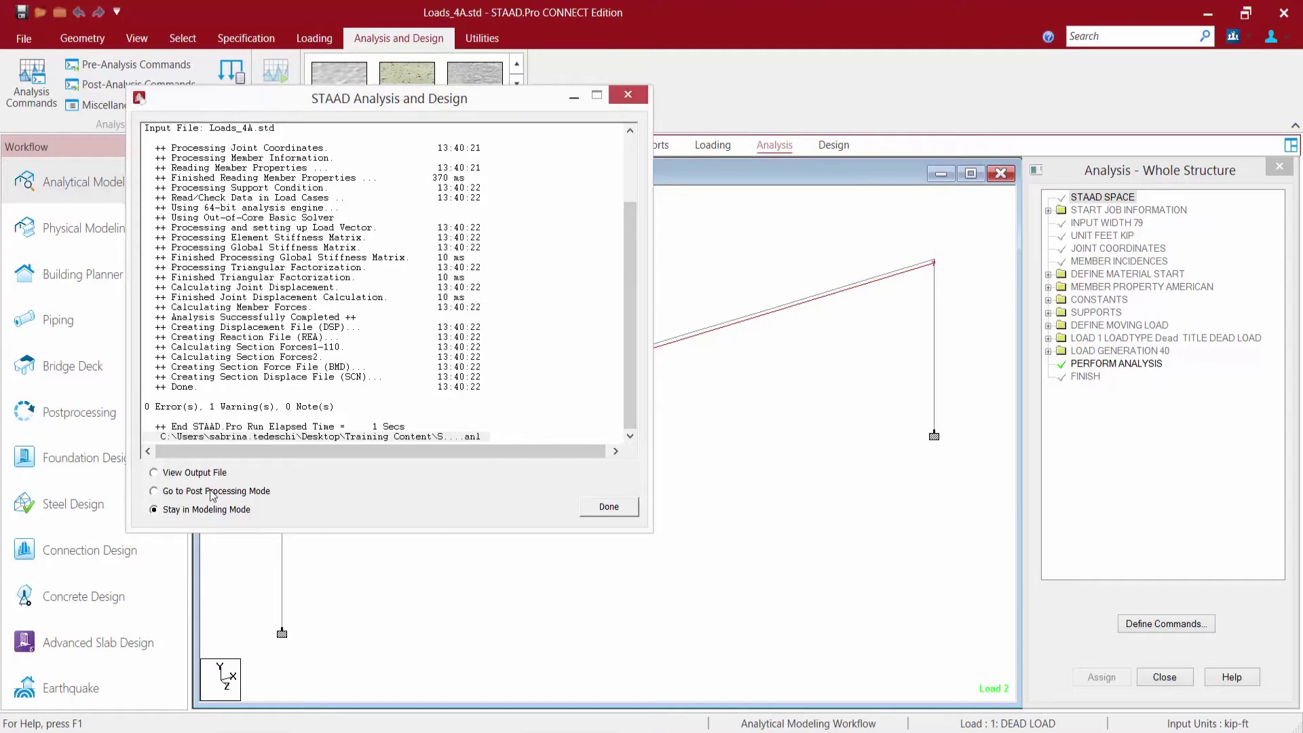
{"action": "left_click", "coordinate": [588, 512]}
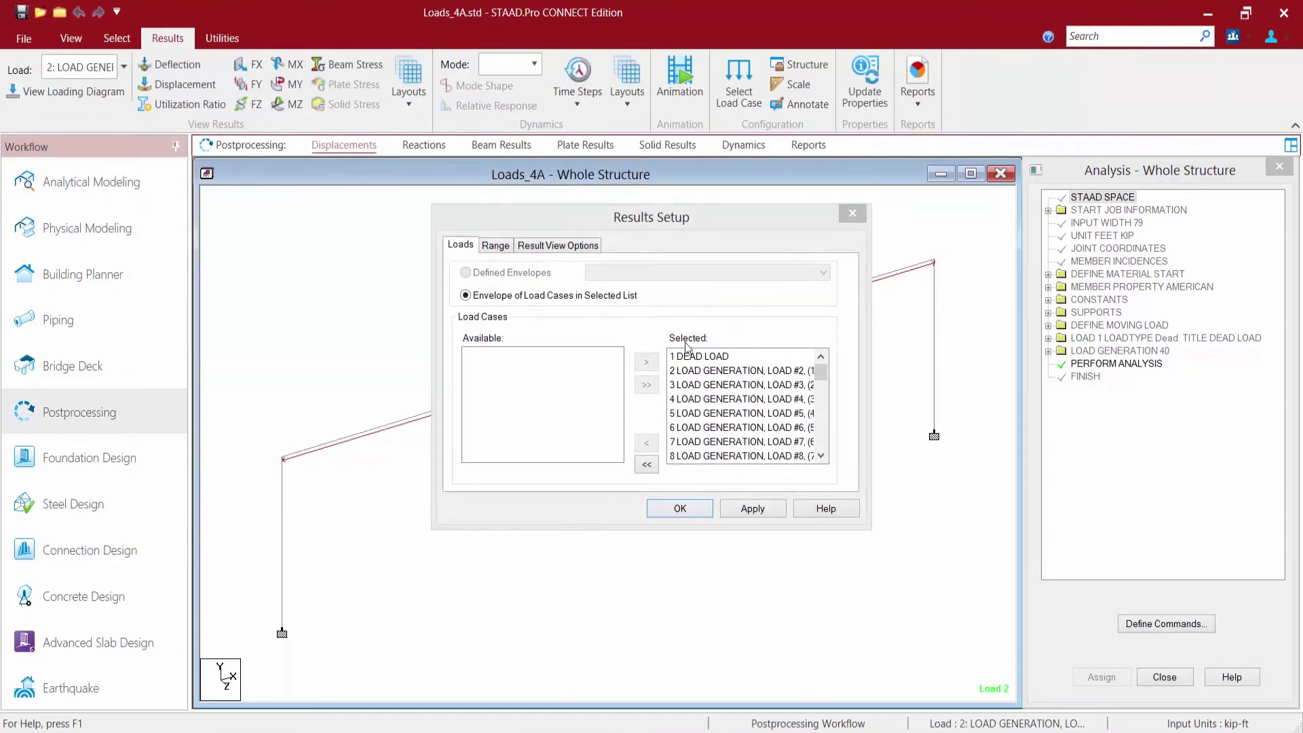
Exclude 1 DEAD LOAD and enable automatic scaling with axial, shear, bending and stress results
{"action": "left_click", "coordinate": [701, 357]}
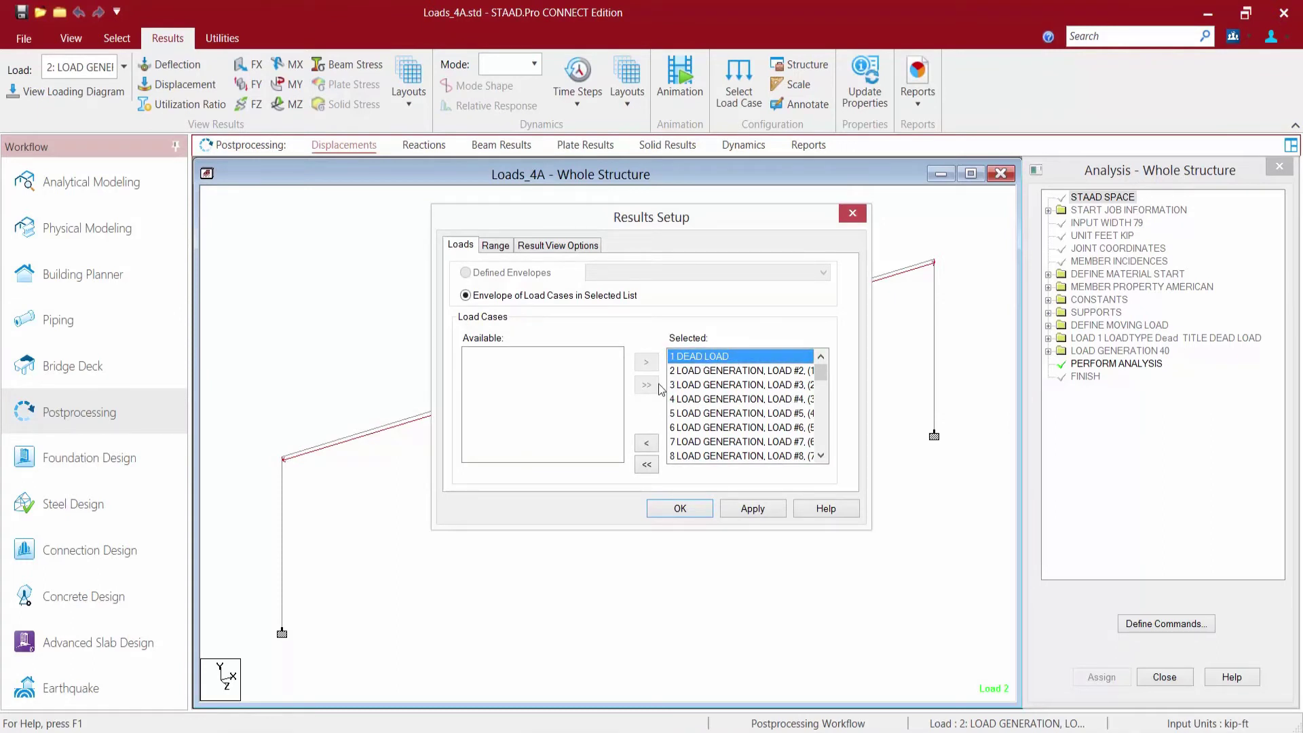
{"action": "left_click", "coordinate": [646, 443]}
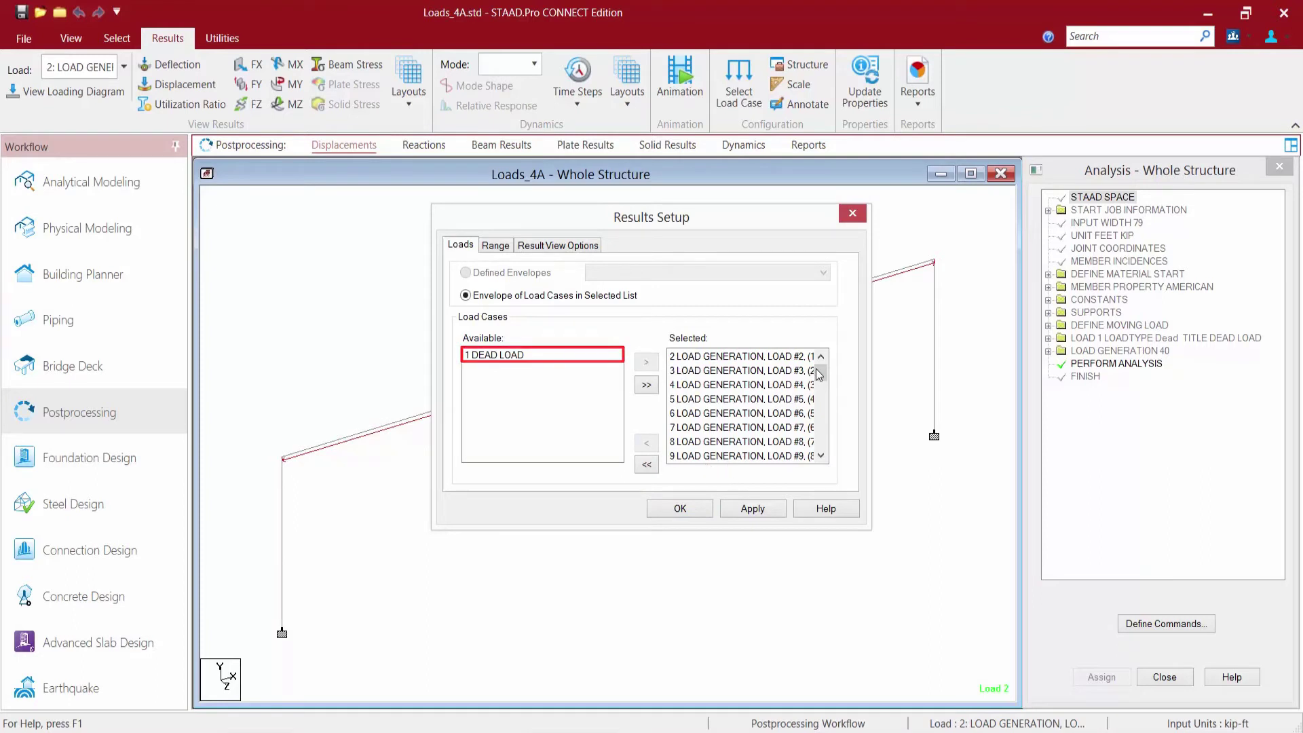
{"action": "mouse_move", "coordinate": [818, 374]}
{"action": "left_mouse_down"}
{"action": "mouse_move", "coordinate": [822, 455]}
{"action": "mouse_move", "coordinate": [824, 360]}
{"action": "left_mouse_up"}
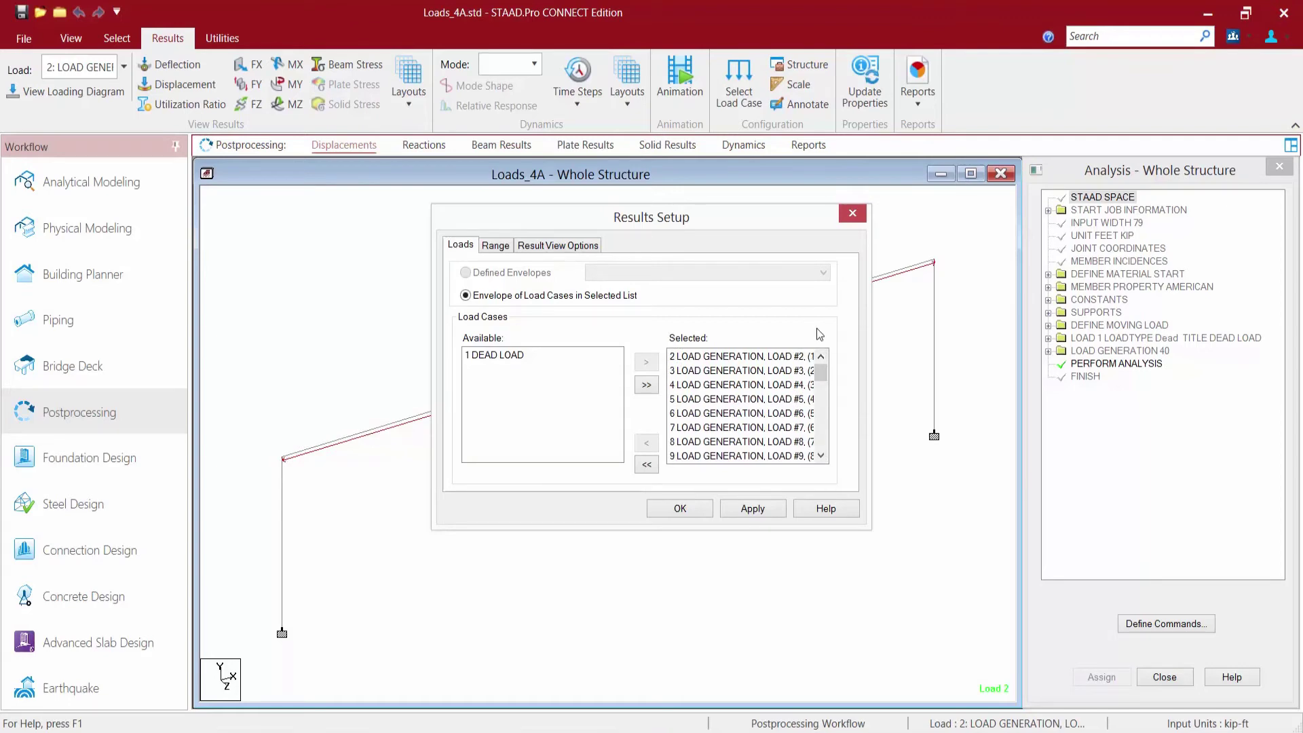
{"action": "left_click", "coordinate": [520, 246]}
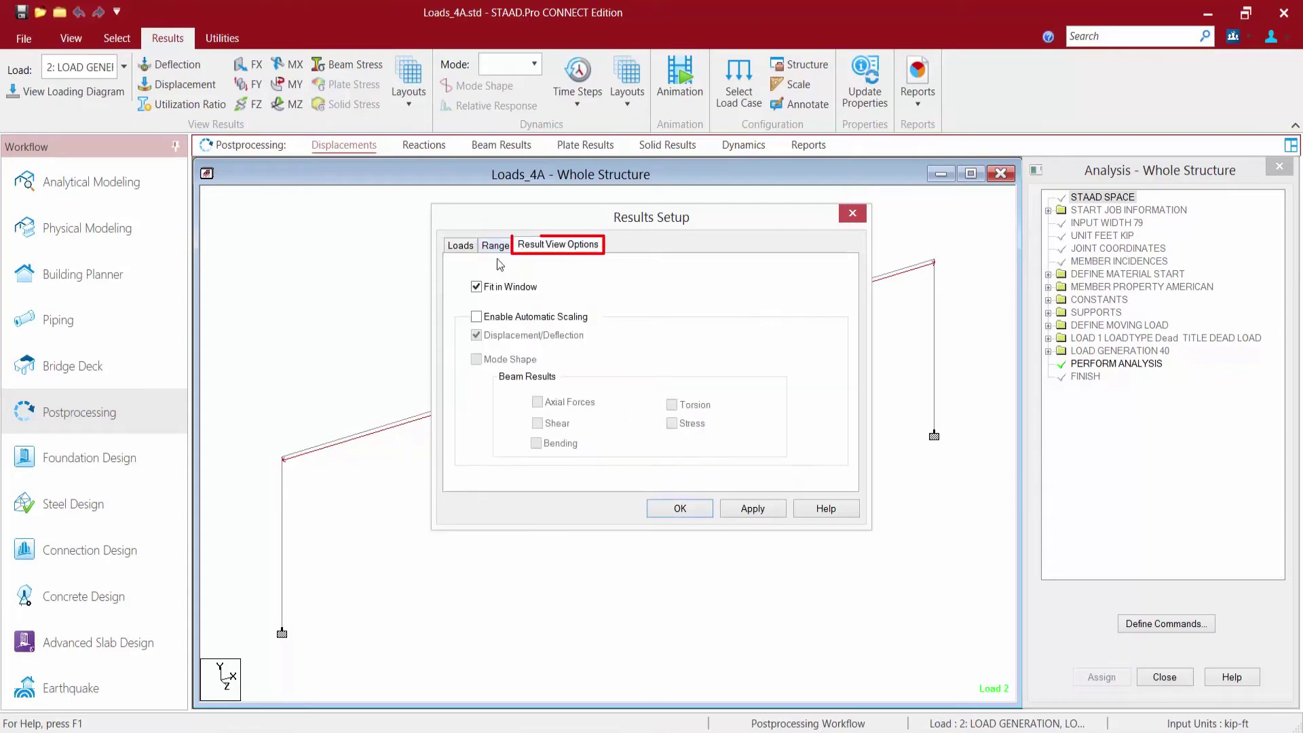
{"action": "left_click", "coordinate": [476, 316]}
{"action": "left_click", "coordinate": [537, 401]}
{"action": "left_click", "coordinate": [536, 423]}
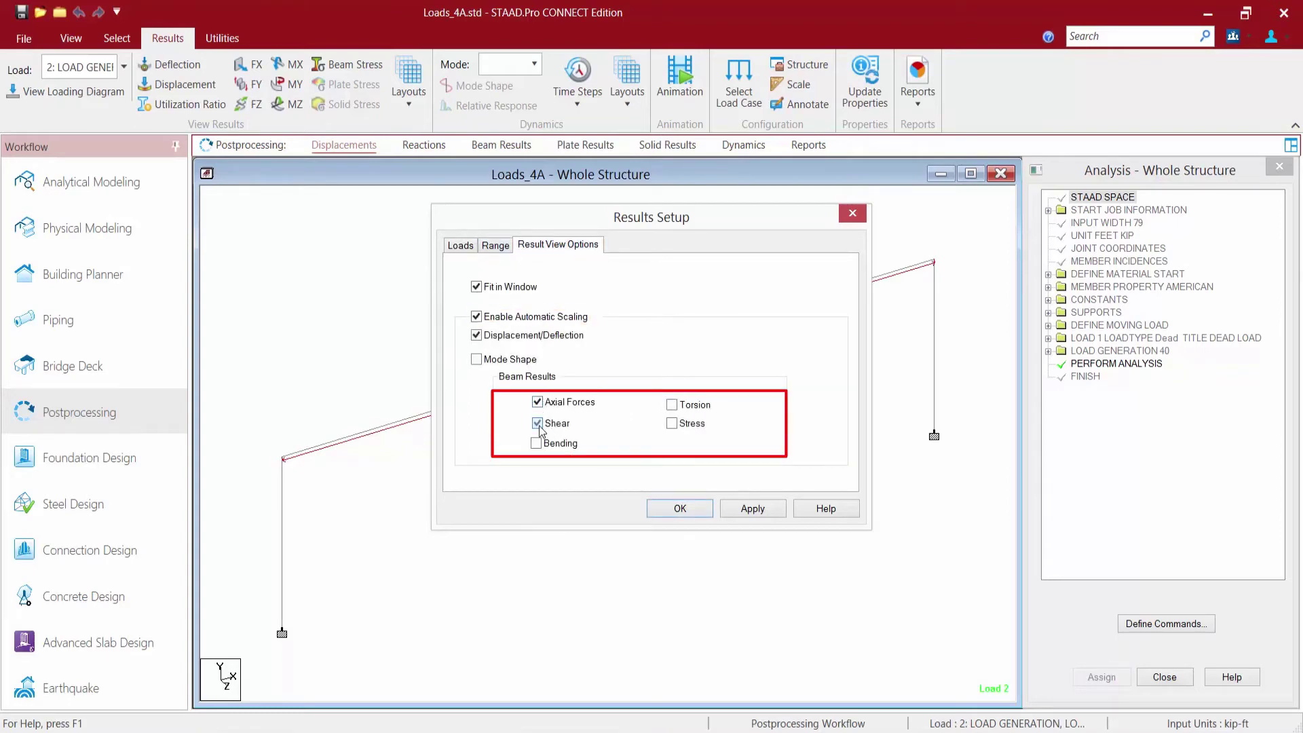
{"action": "left_click", "coordinate": [536, 442]}
{"action": "left_click", "coordinate": [672, 423]}
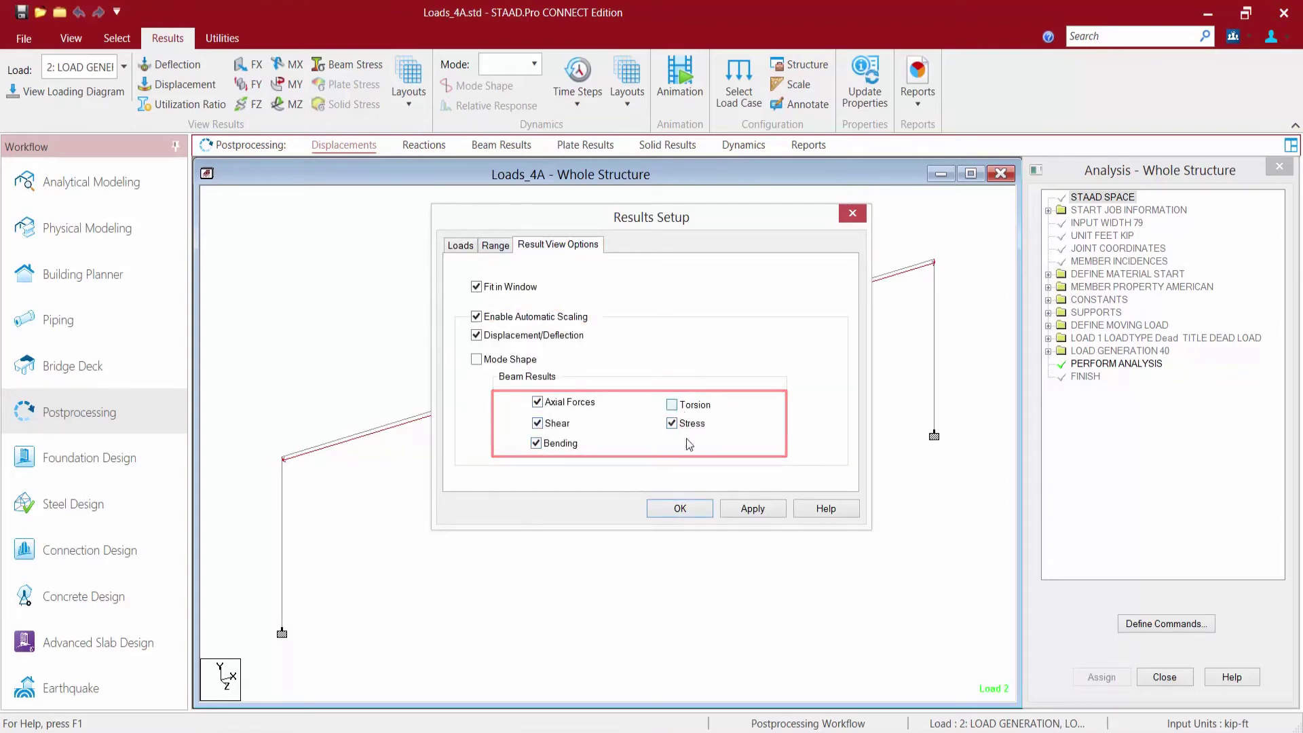
{"action": "left_click", "coordinate": [689, 509]}
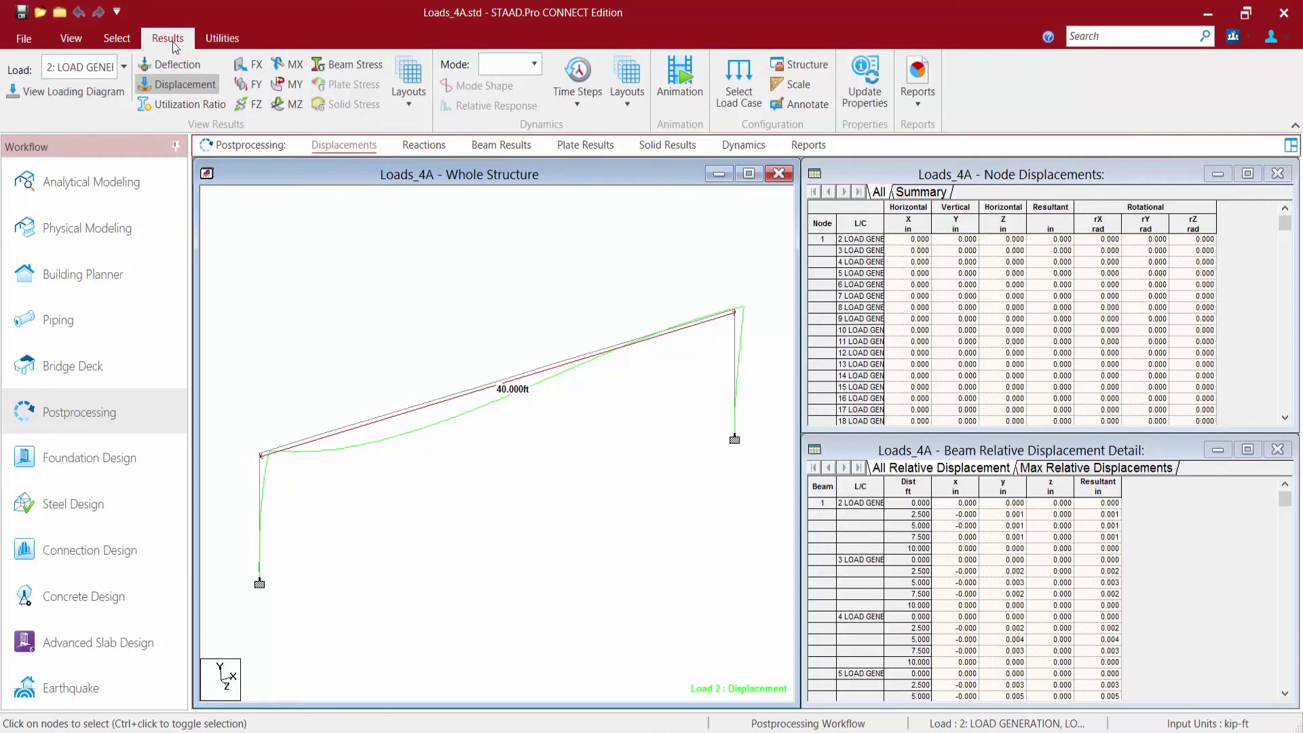
Show the moving-load diagram and view displacements for generated loads 5 and 9
{"action": "left_click", "coordinate": [48, 95]}
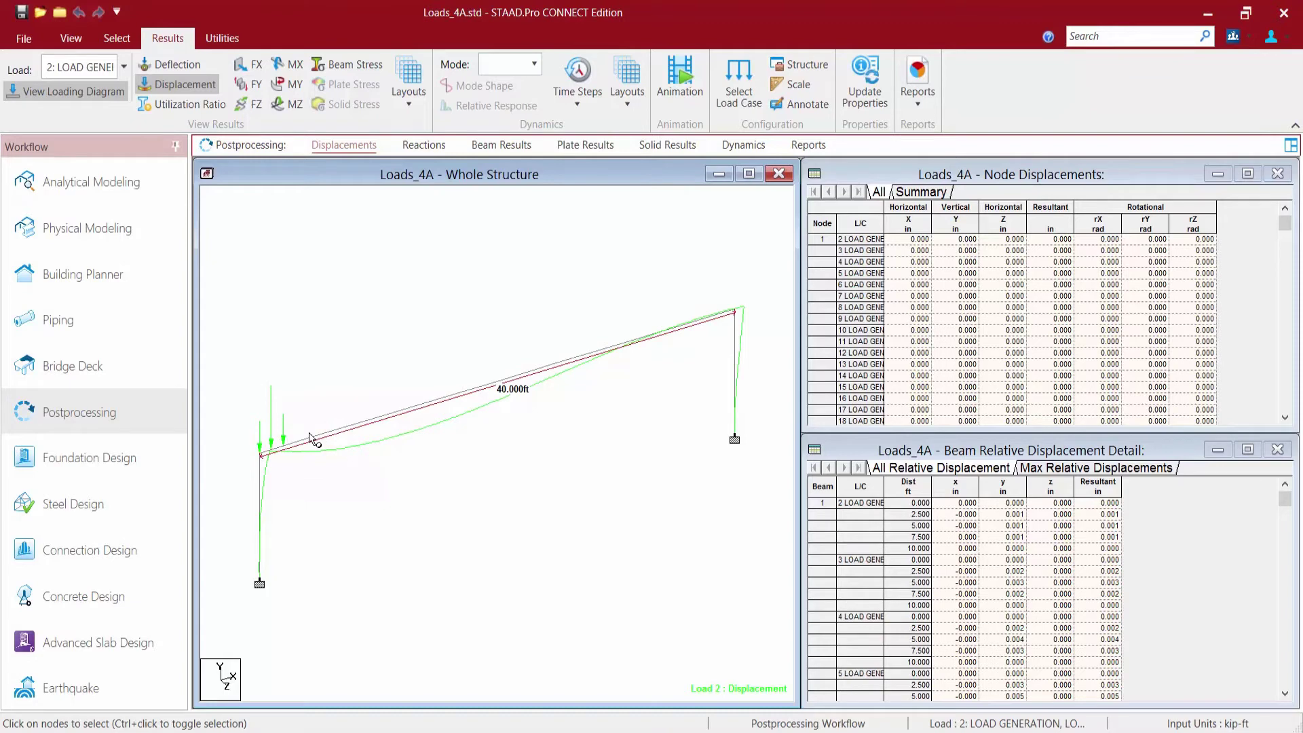
{"action": "left_click", "coordinate": [126, 66]}
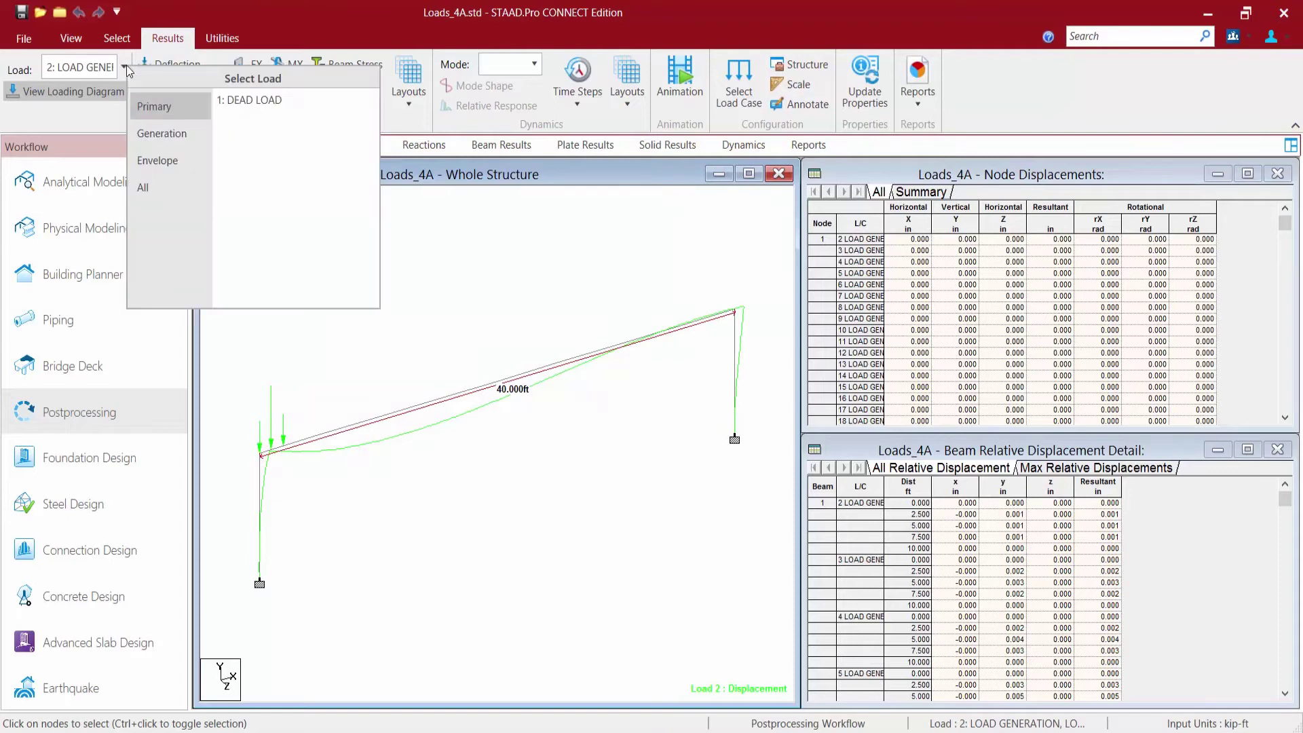
{"action": "left_click", "coordinate": [171, 136]}
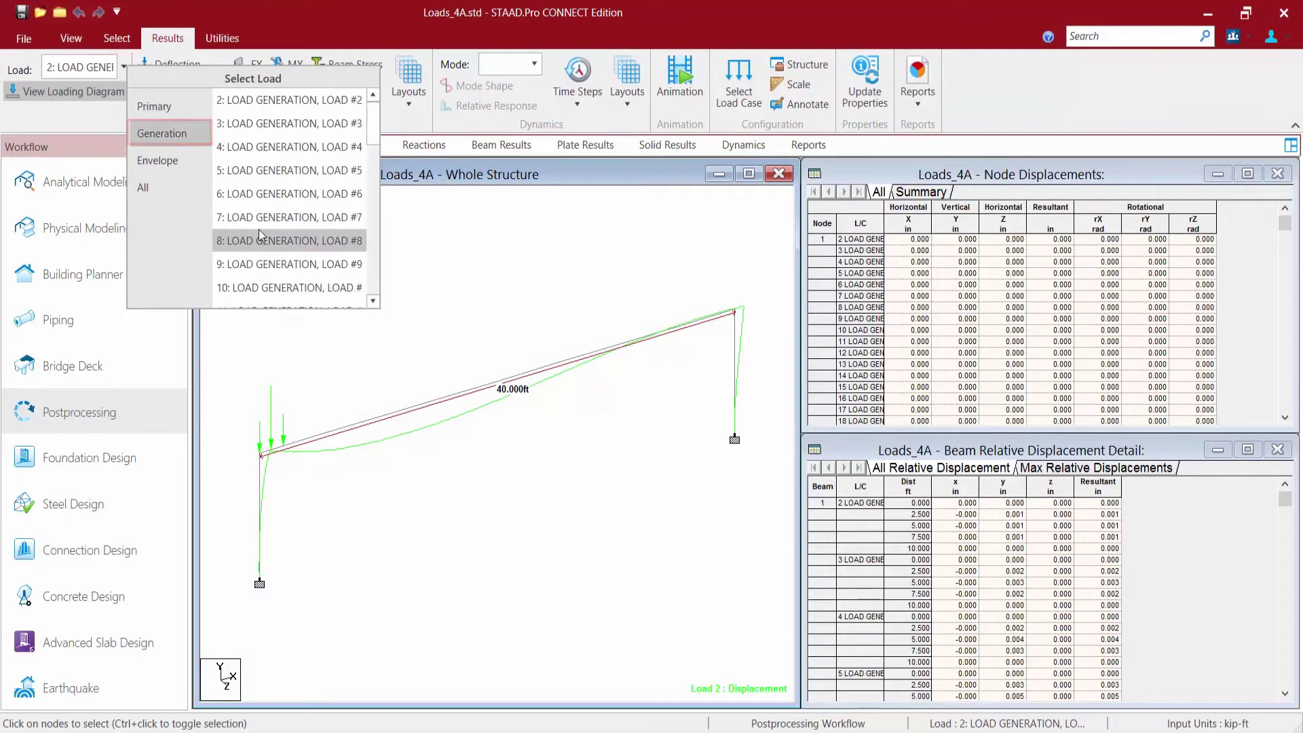
{"action": "left_click", "coordinate": [276, 172]}
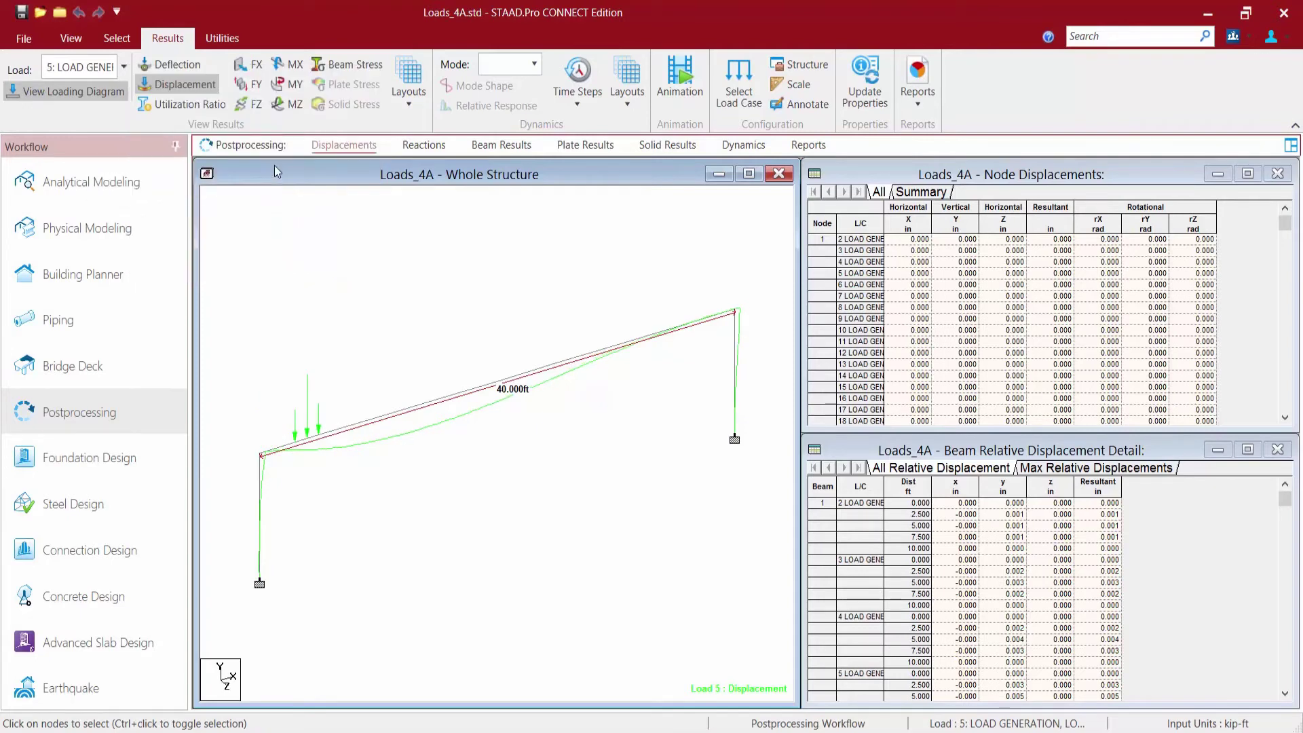
{"action": "left_click", "coordinate": [124, 66]}
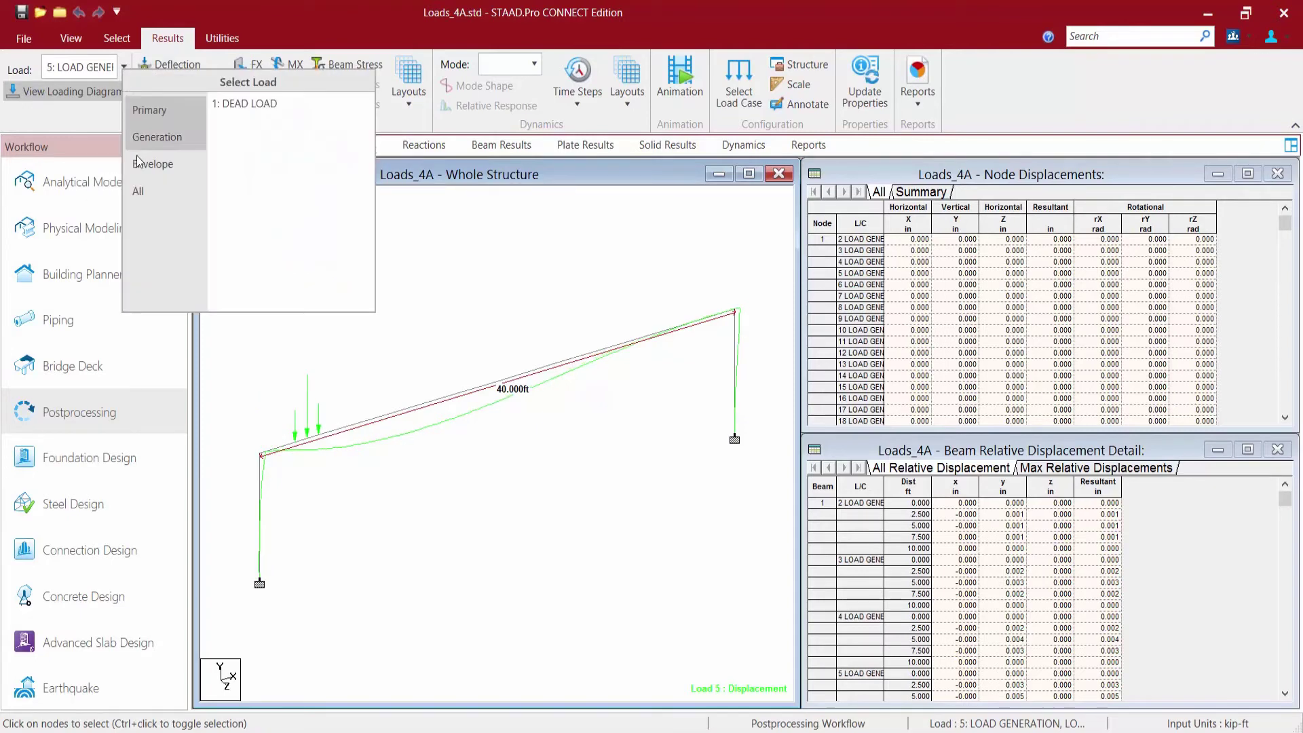
{"action": "left_click", "coordinate": [160, 136]}
{"action": "left_click", "coordinate": [275, 271]}
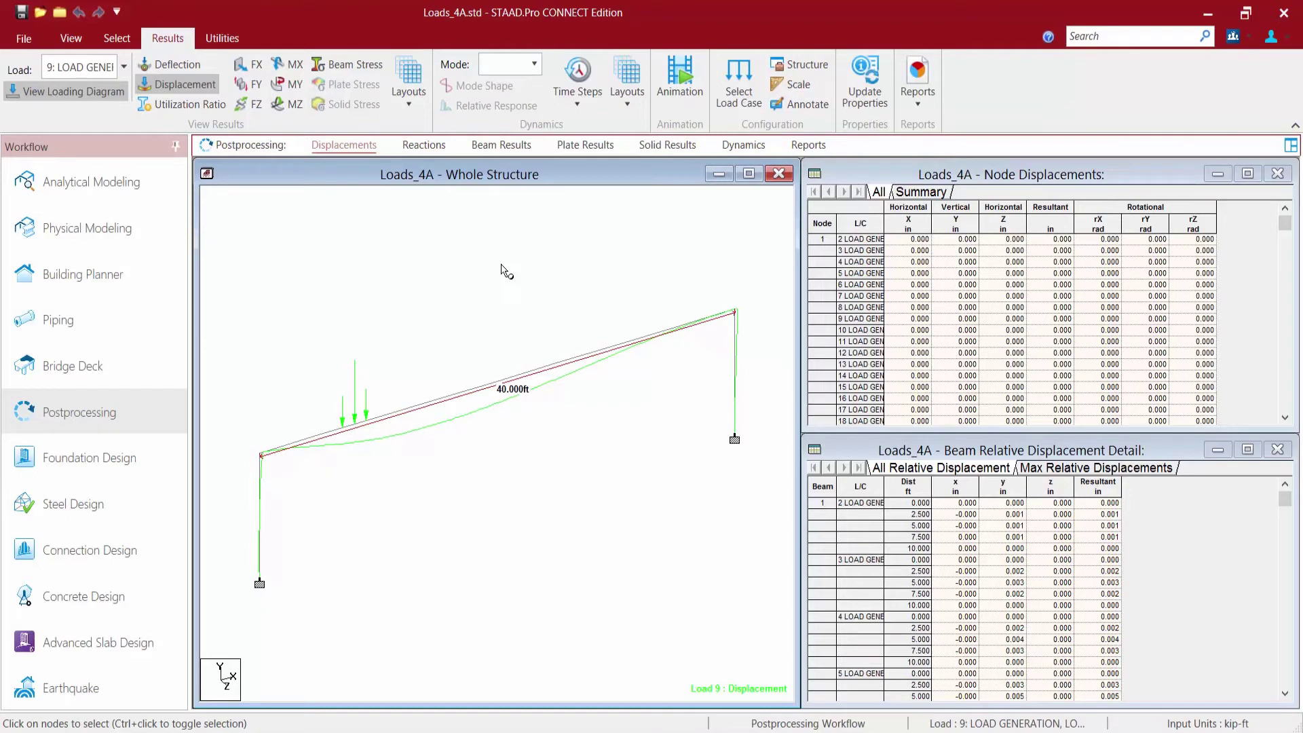
{"action": "left_click", "coordinate": [852, 174]}
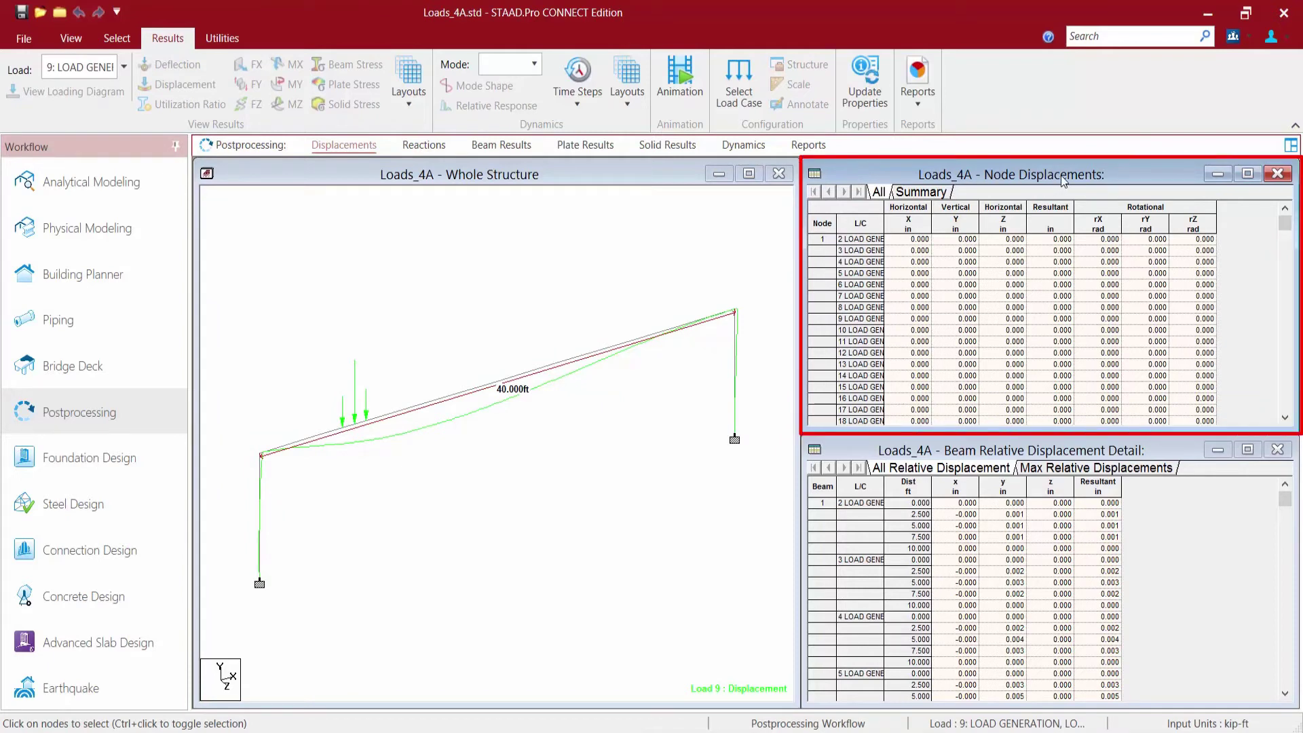
Review the Max Y and Min Y node displacements in the Summary table
{"action": "left_click", "coordinate": [926, 194]}
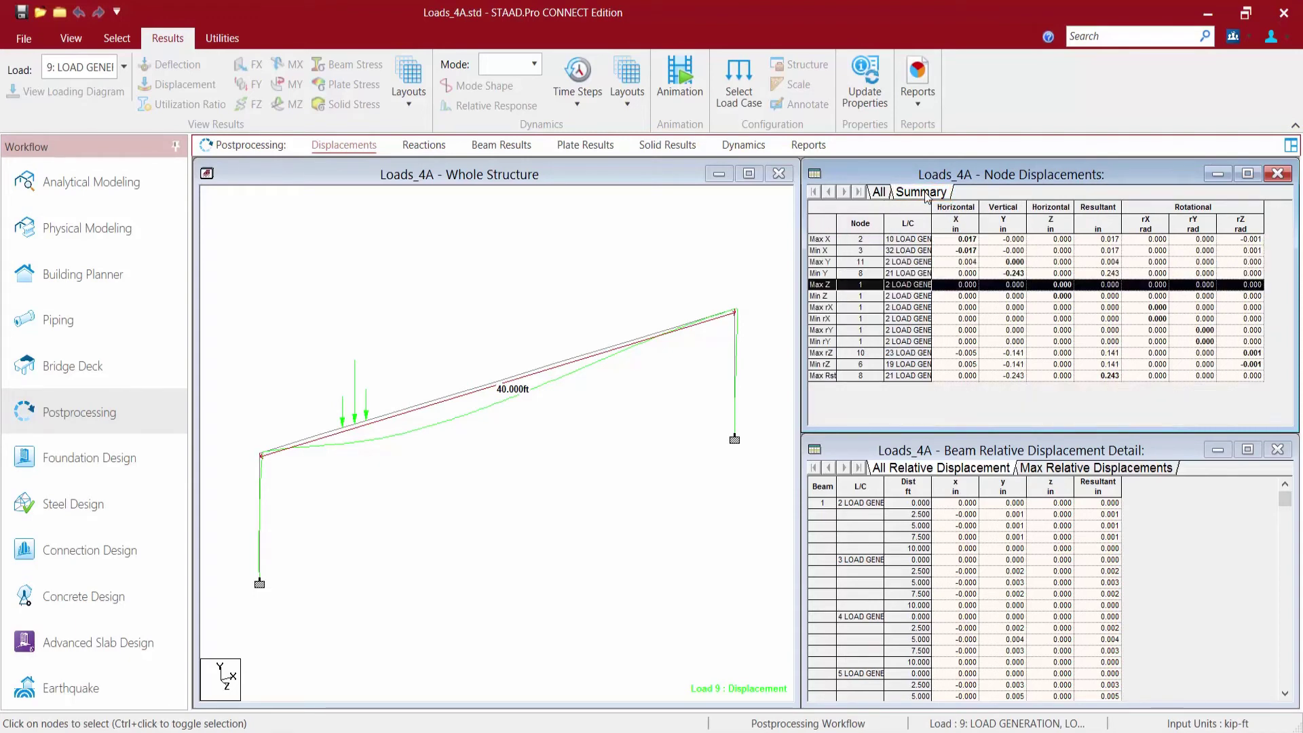
{"action": "left_click", "coordinate": [817, 264]}
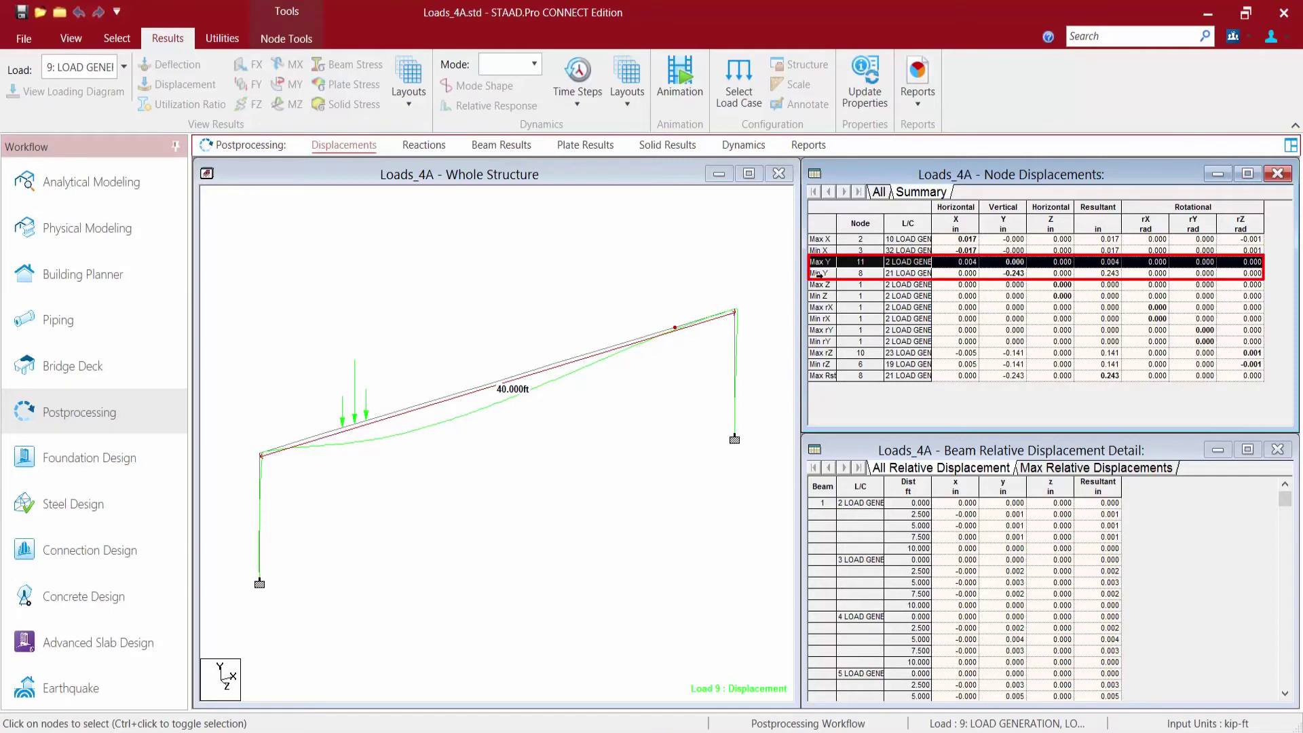
{"action": "left_click", "coordinate": [818, 273]}
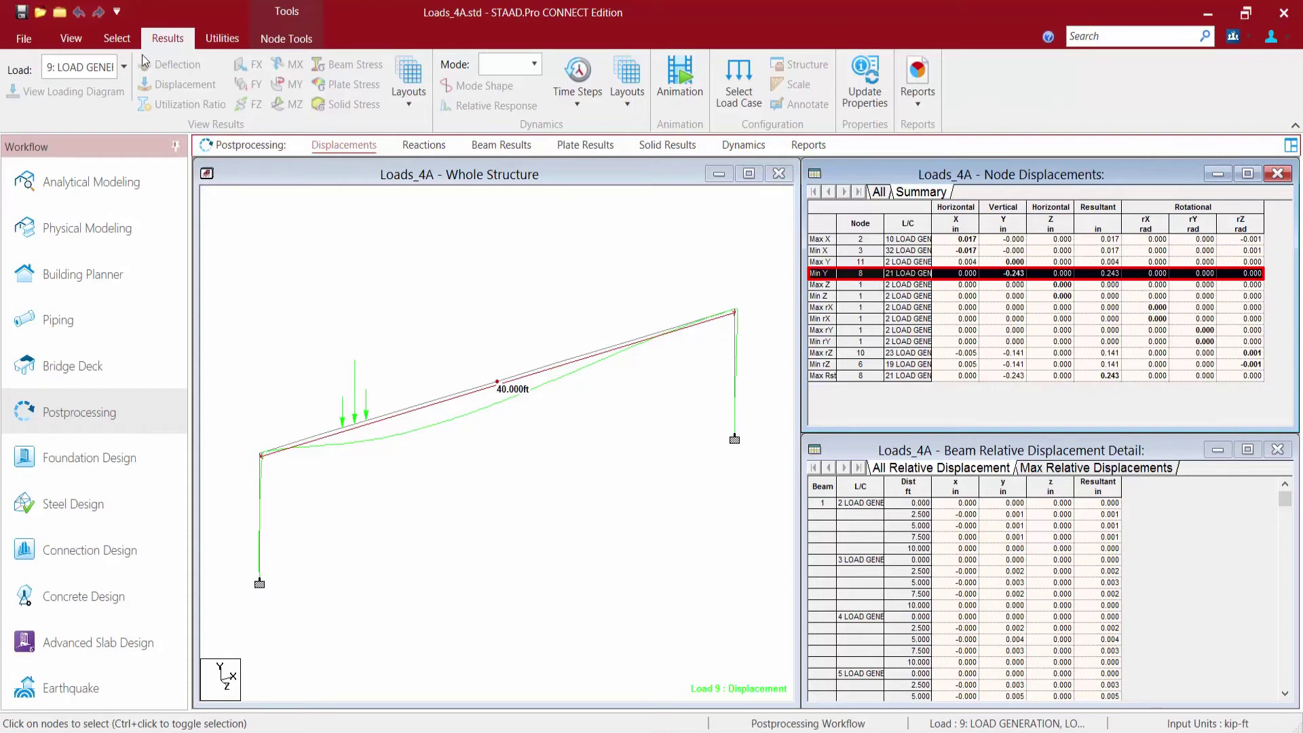
Switch to generated load 21 and display its beam force and bending results
{"action": "left_click", "coordinate": [126, 68]}
{"action": "left_click", "coordinate": [161, 130]}
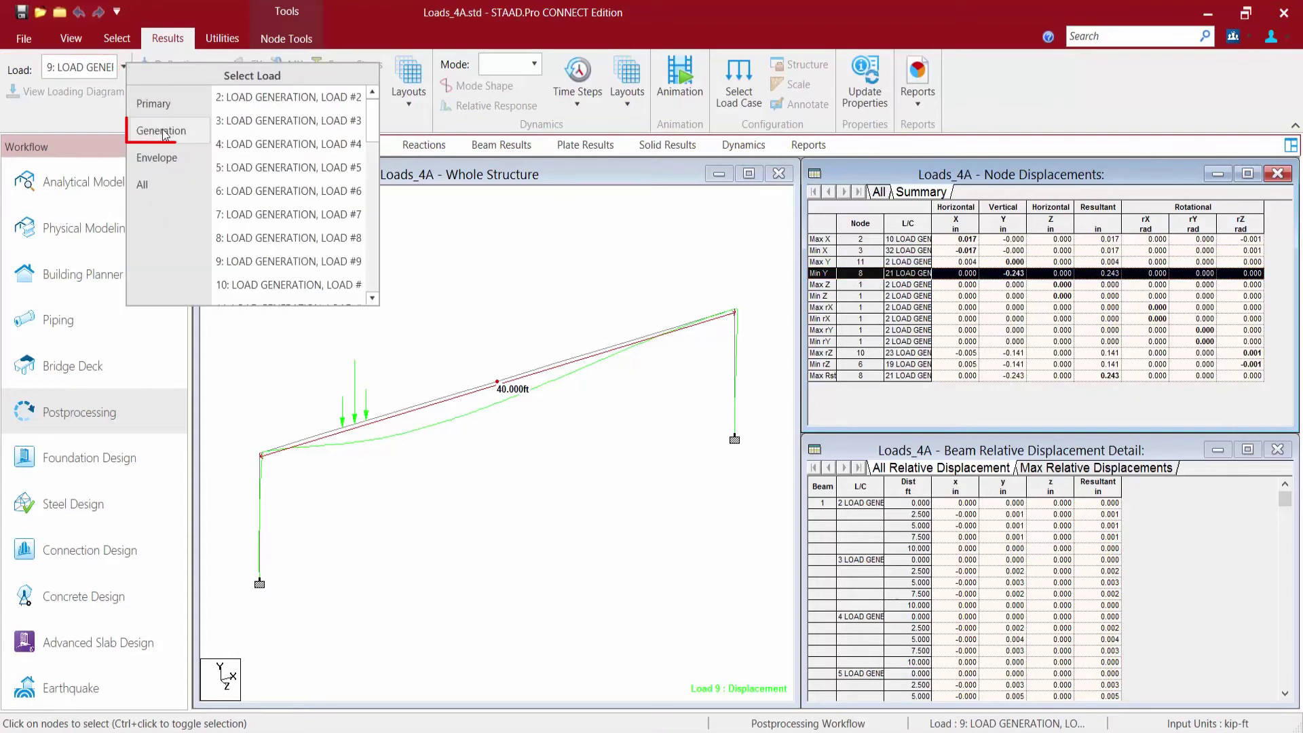
{"action": "scroll", "coordinate": [308, 231], "scroll_direction": "down", "scroll_amount": 4}
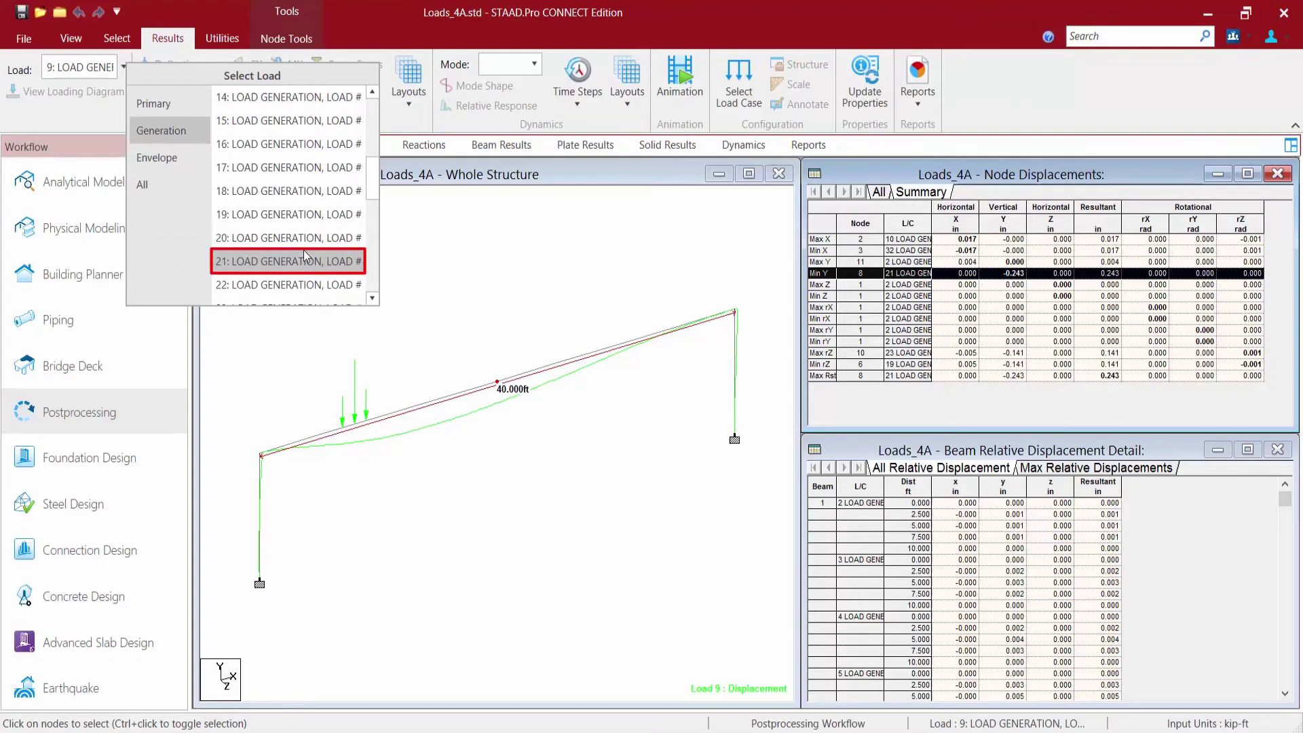
{"action": "left_click", "coordinate": [305, 256]}
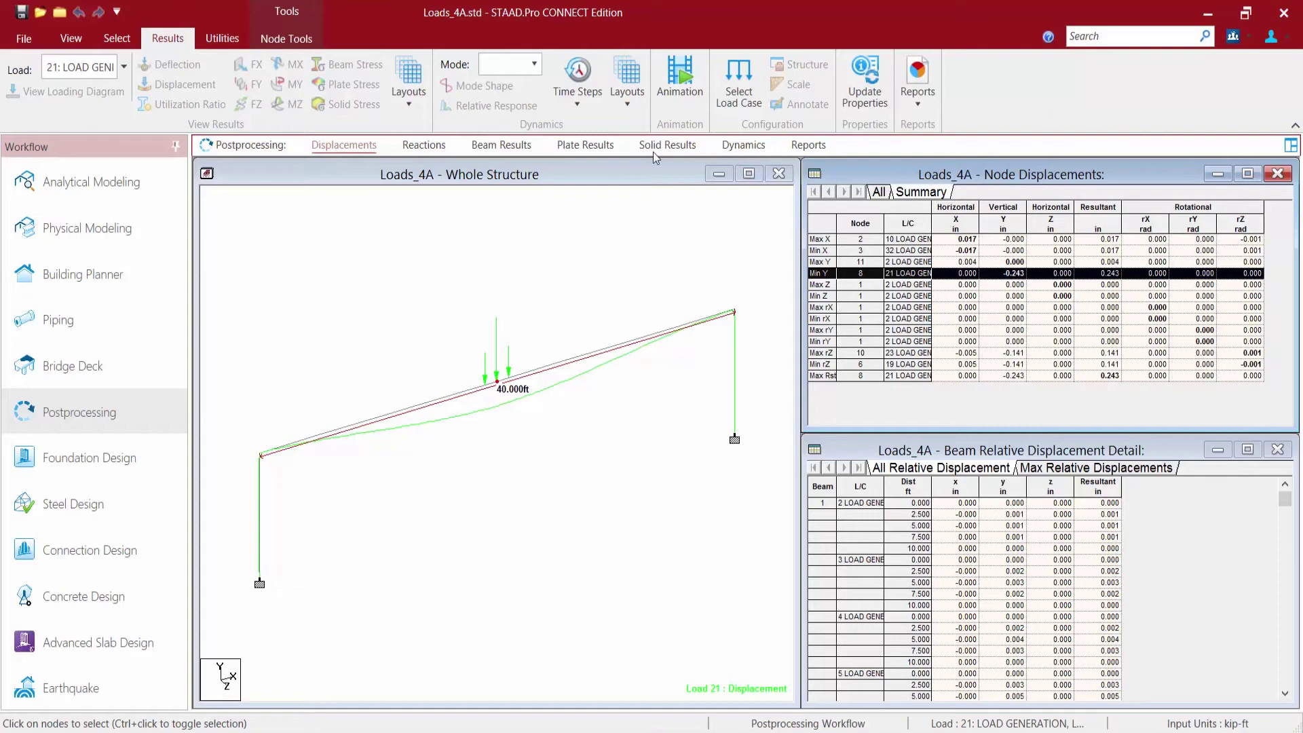
{"action": "left_click", "coordinate": [490, 147]}
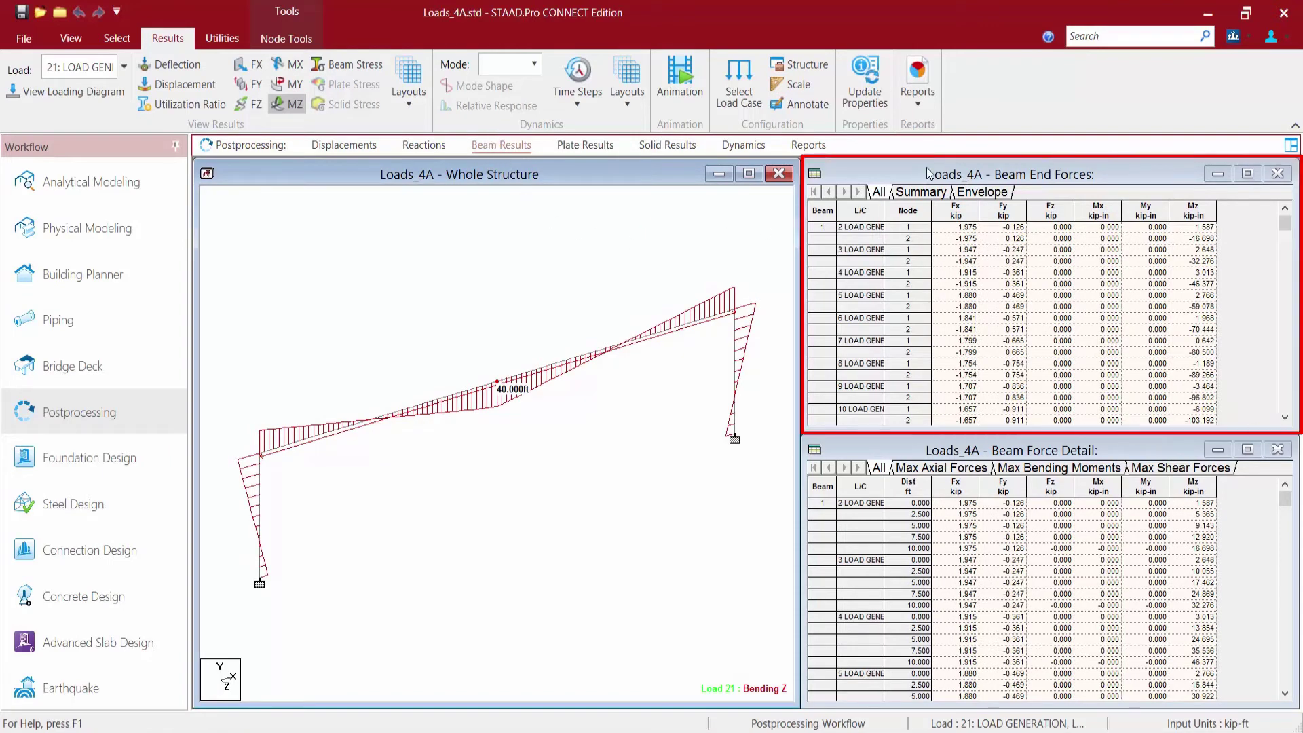
Check the Max Fy and Max Mx beam end forces, then return to Analytical Modeling
{"action": "left_click", "coordinate": [919, 193]}
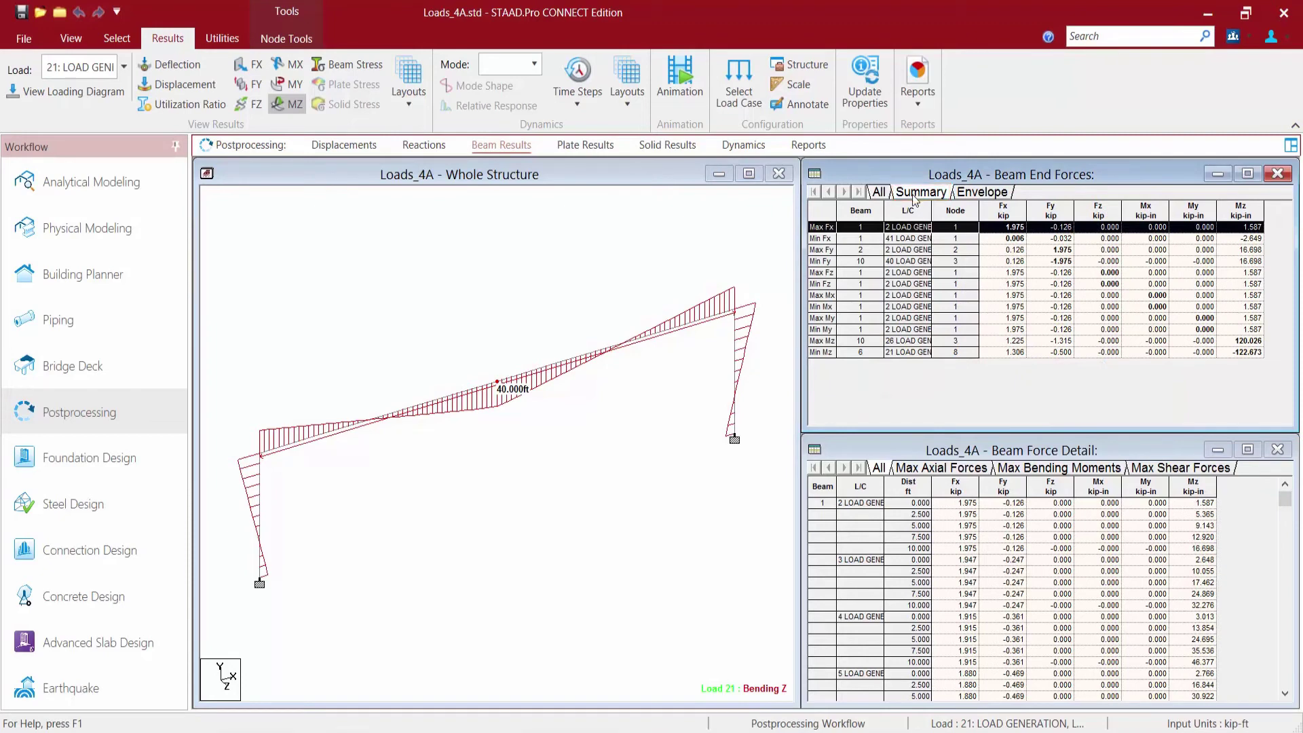
{"action": "left_click", "coordinate": [812, 250]}
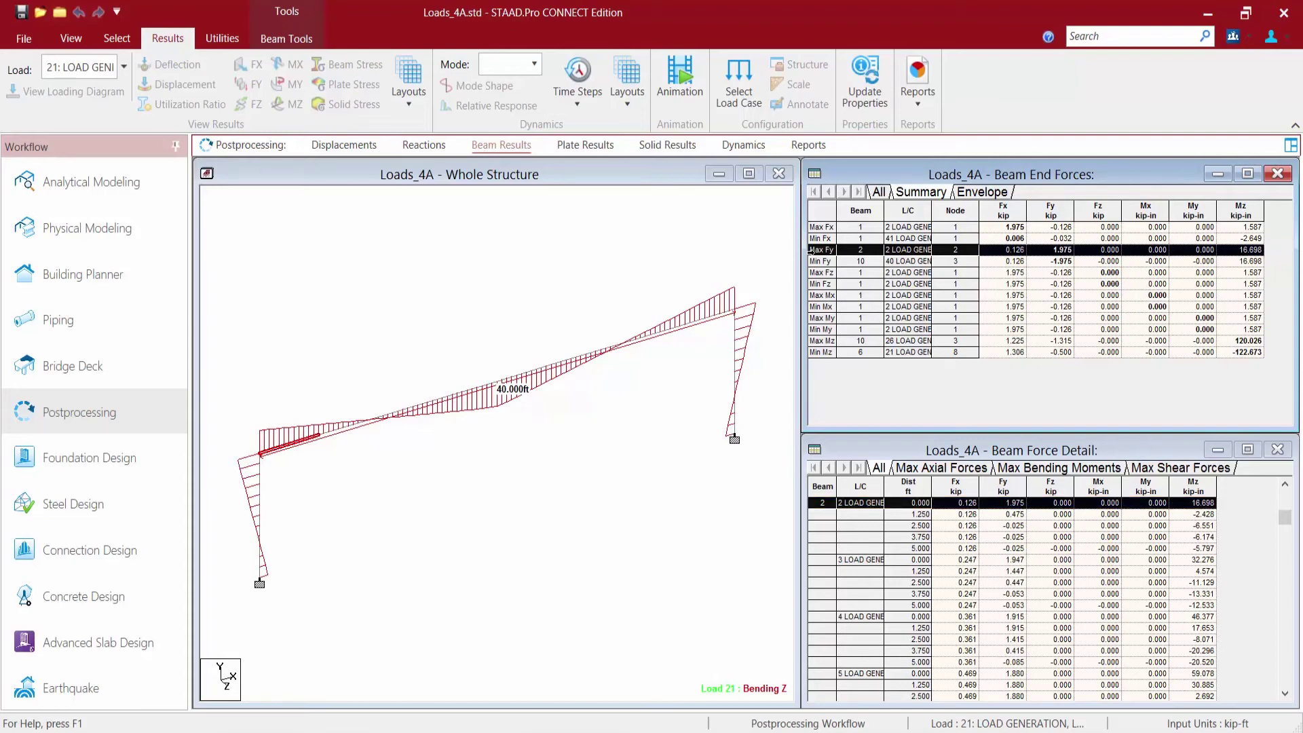
{"action": "left_click", "coordinate": [818, 296]}
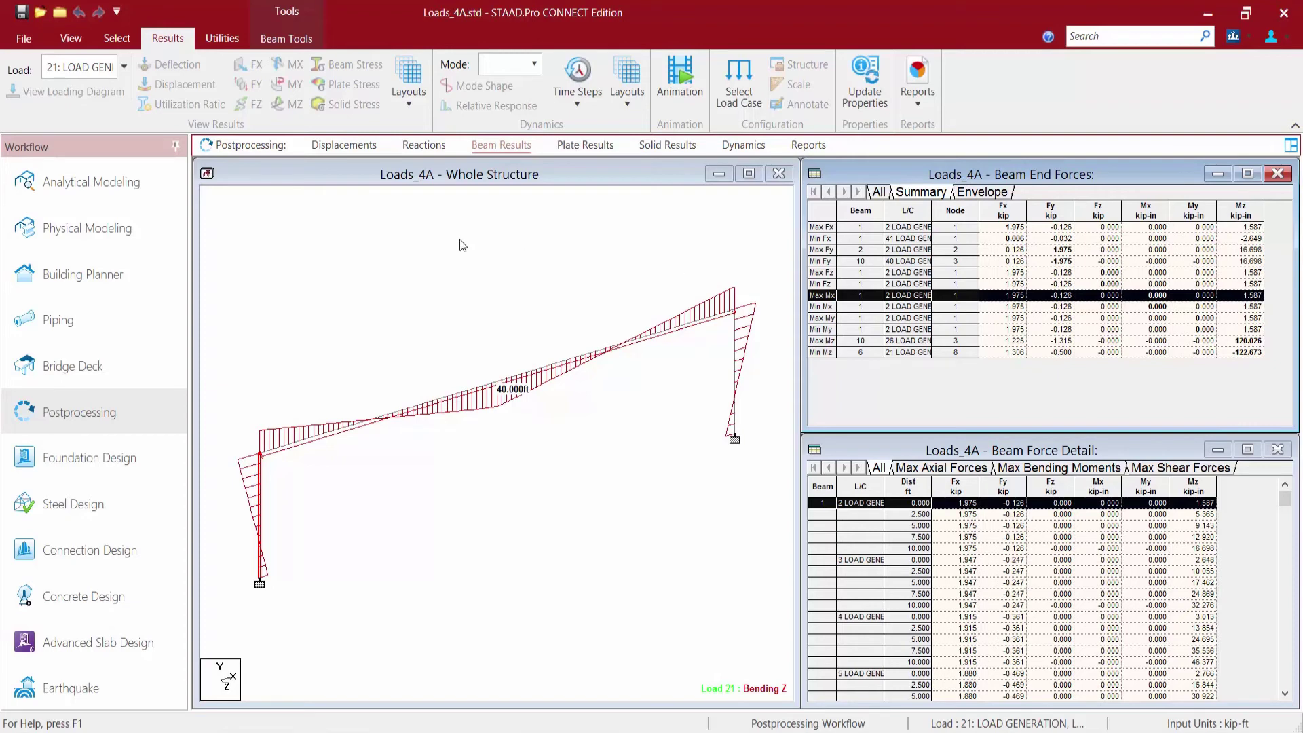
{"action": "left_click", "coordinate": [47, 182]}
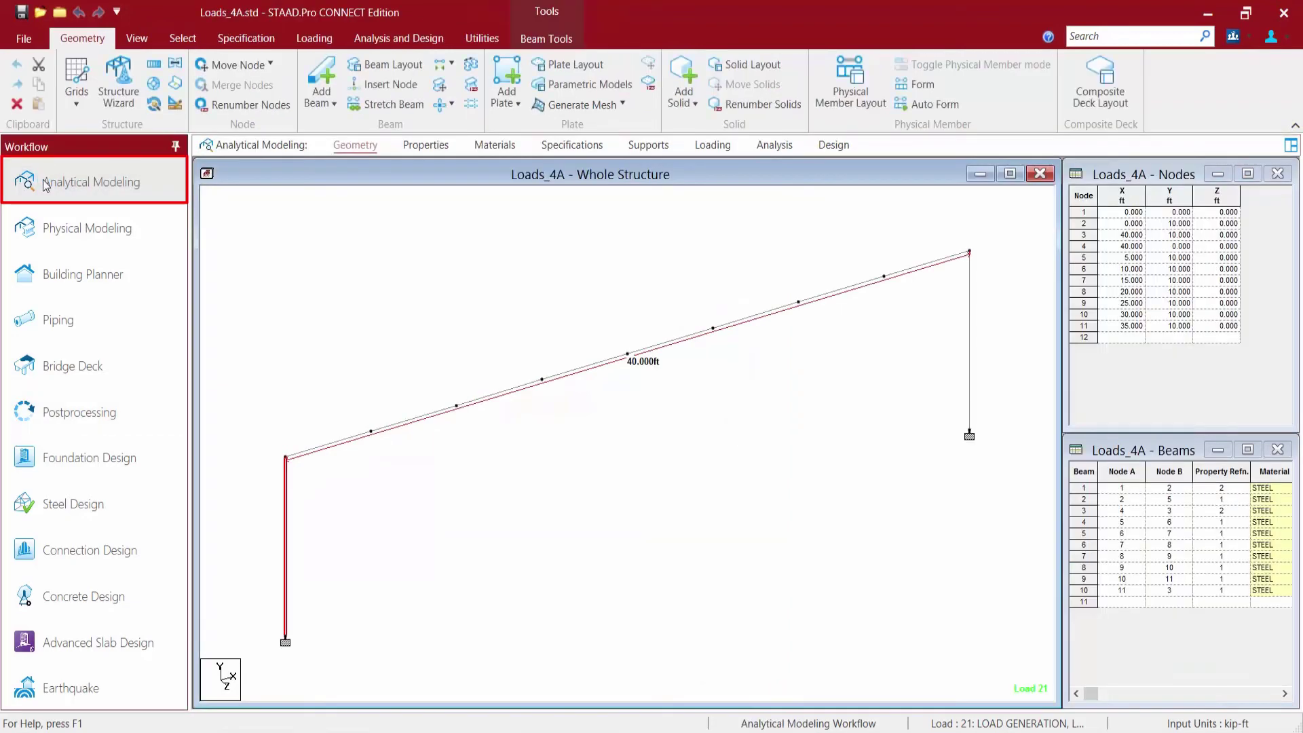
Show the Load & Definition list with DEAD LOAD and GENERATE LOAD 2–41, then switch to Utilities
{"action": "left_click", "coordinate": [712, 146]}
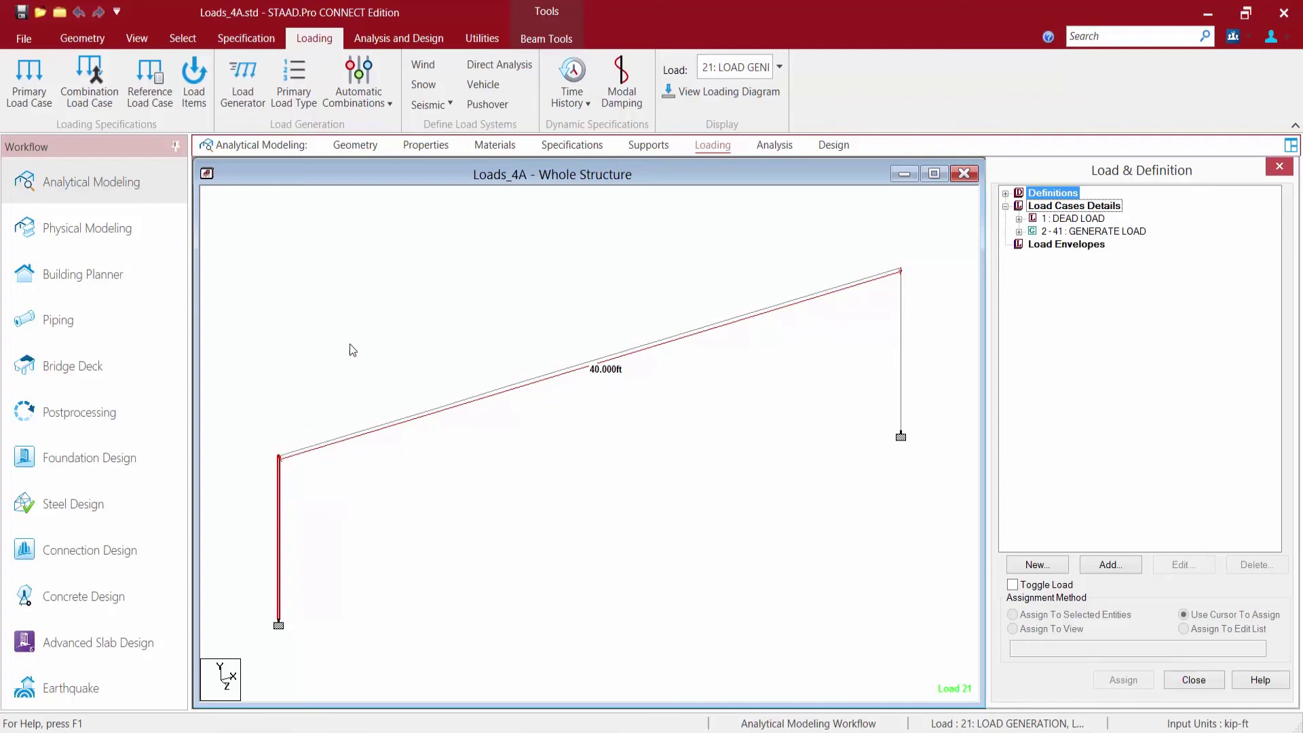
{"action": "left_click", "coordinate": [473, 42]}
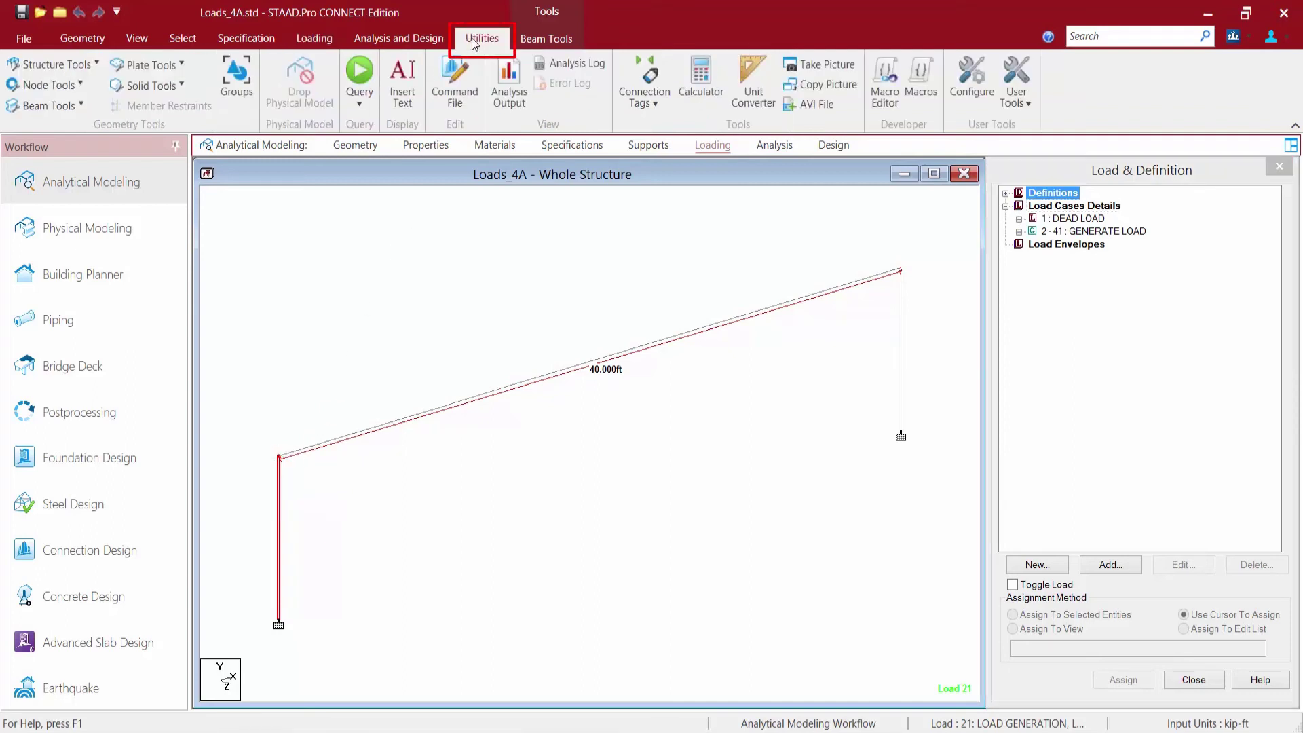
In the command file, add LOAD COMB 42 COMBINATION LOAD CASE 42 with factors 1 1.0 21 1.0
{"action": "left_click", "coordinate": [451, 76]}
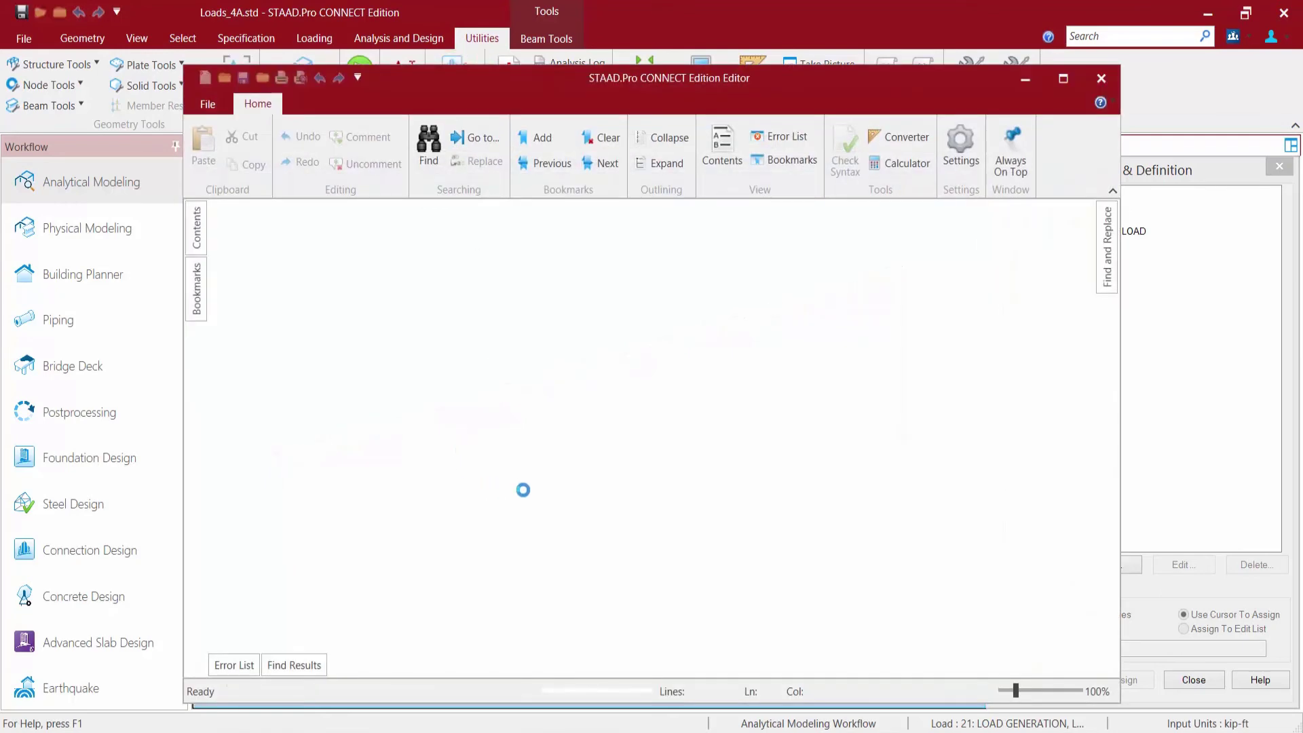
{"action": "left_click", "coordinate": [596, 496]}
{"action": "scroll", "coordinate": [596, 496], "scroll_direction": "down", "scroll_amount": 3}
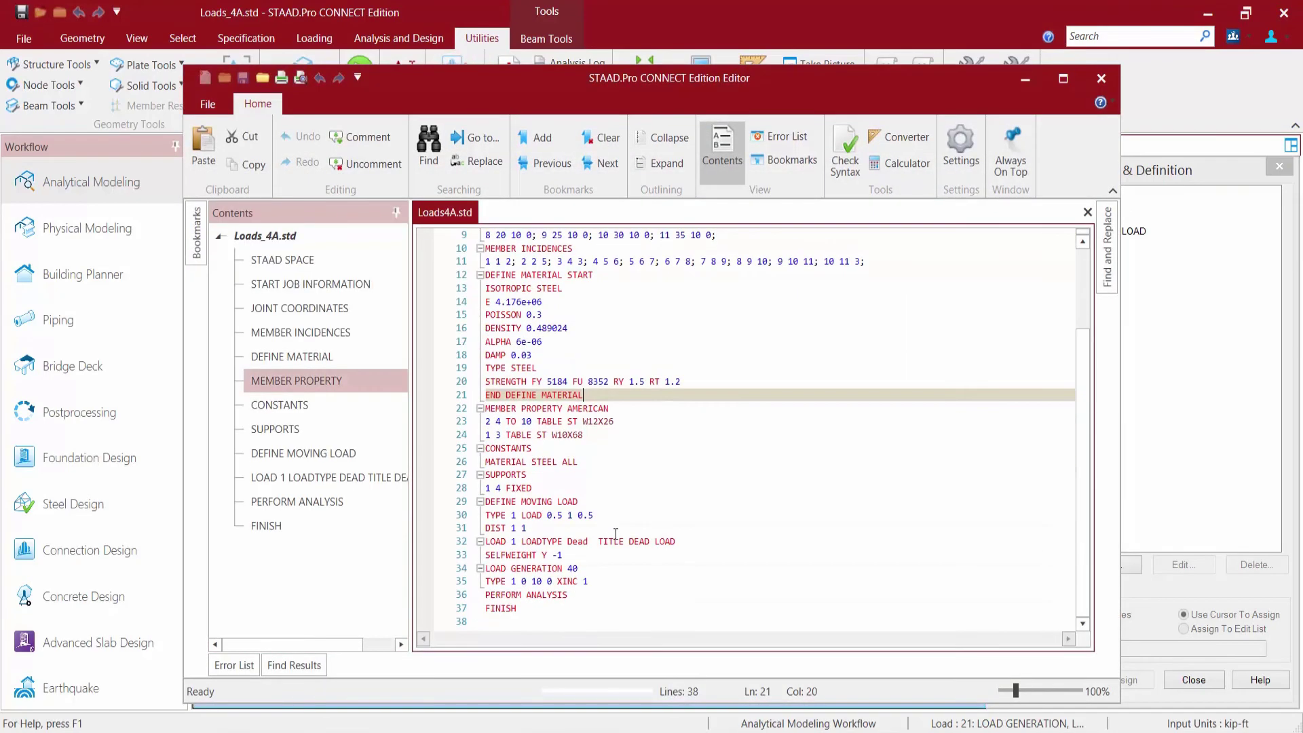
{"action": "left_click", "coordinate": [591, 584]}
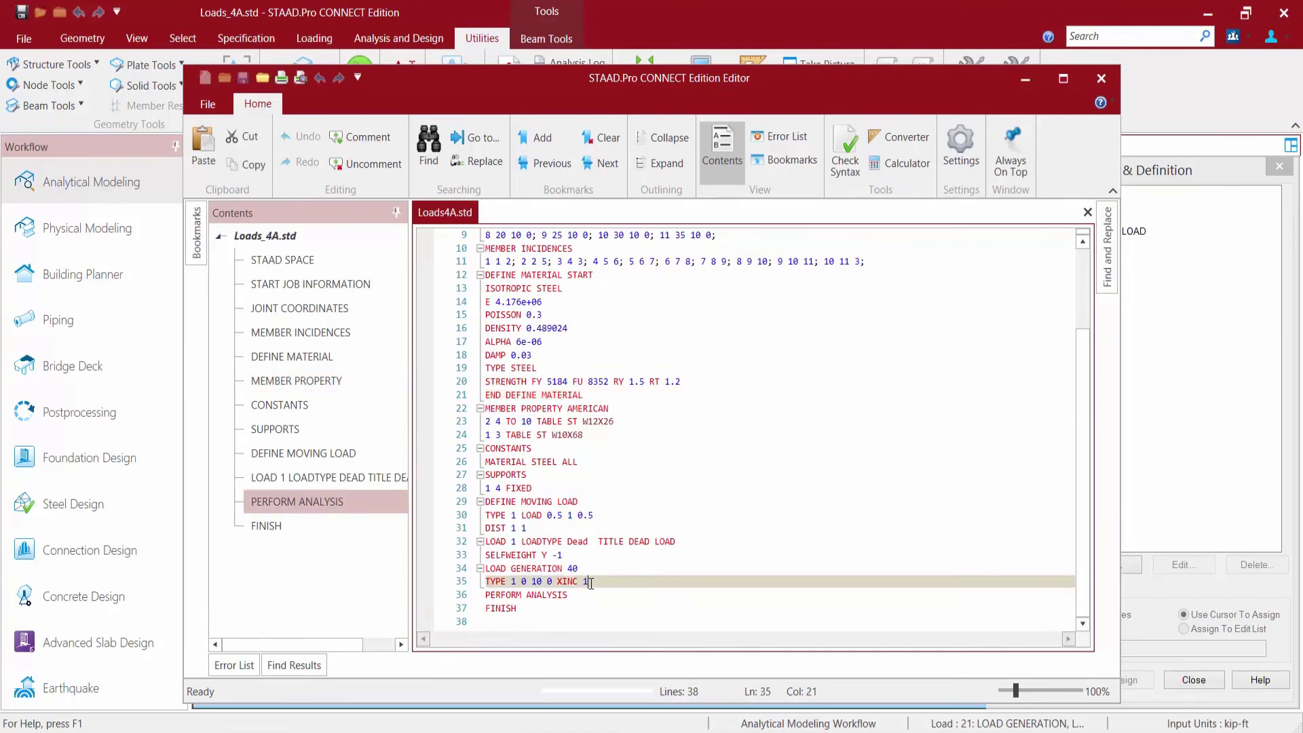
{"action": "key", "text": "Return"}
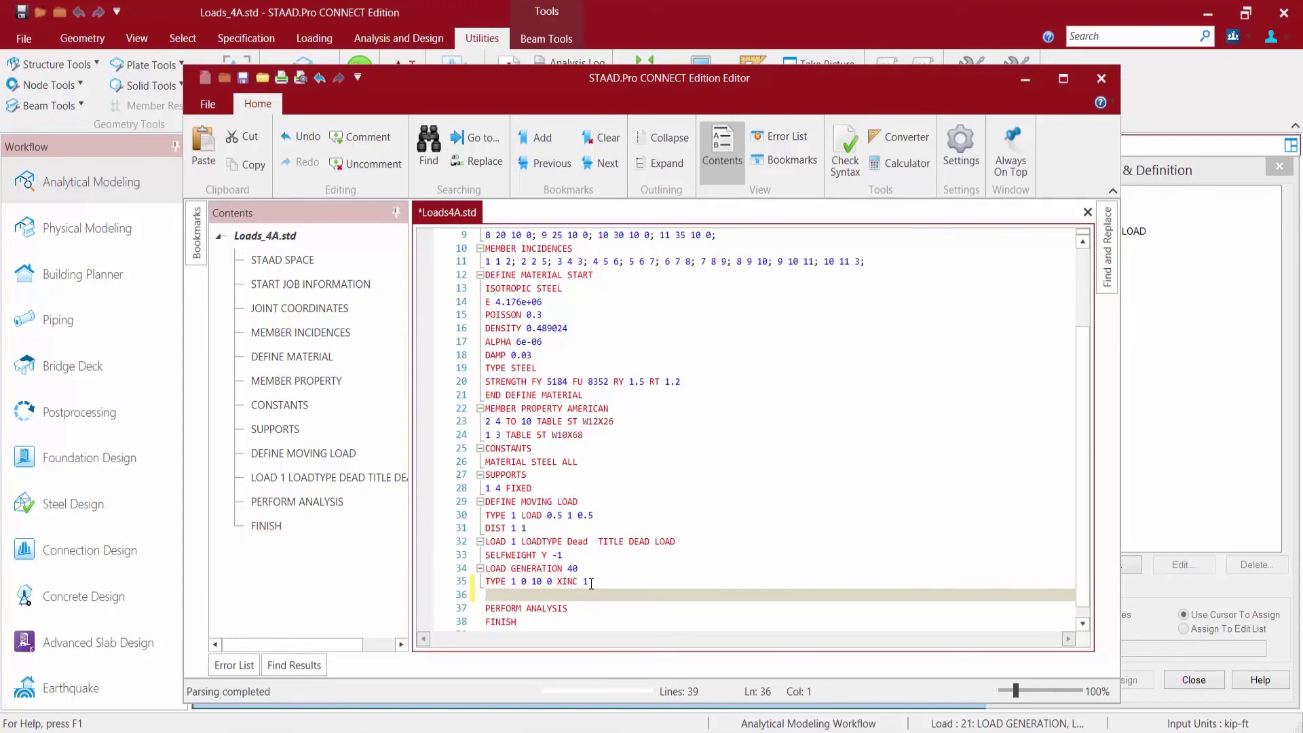
{"action": "type", "text": "L"}
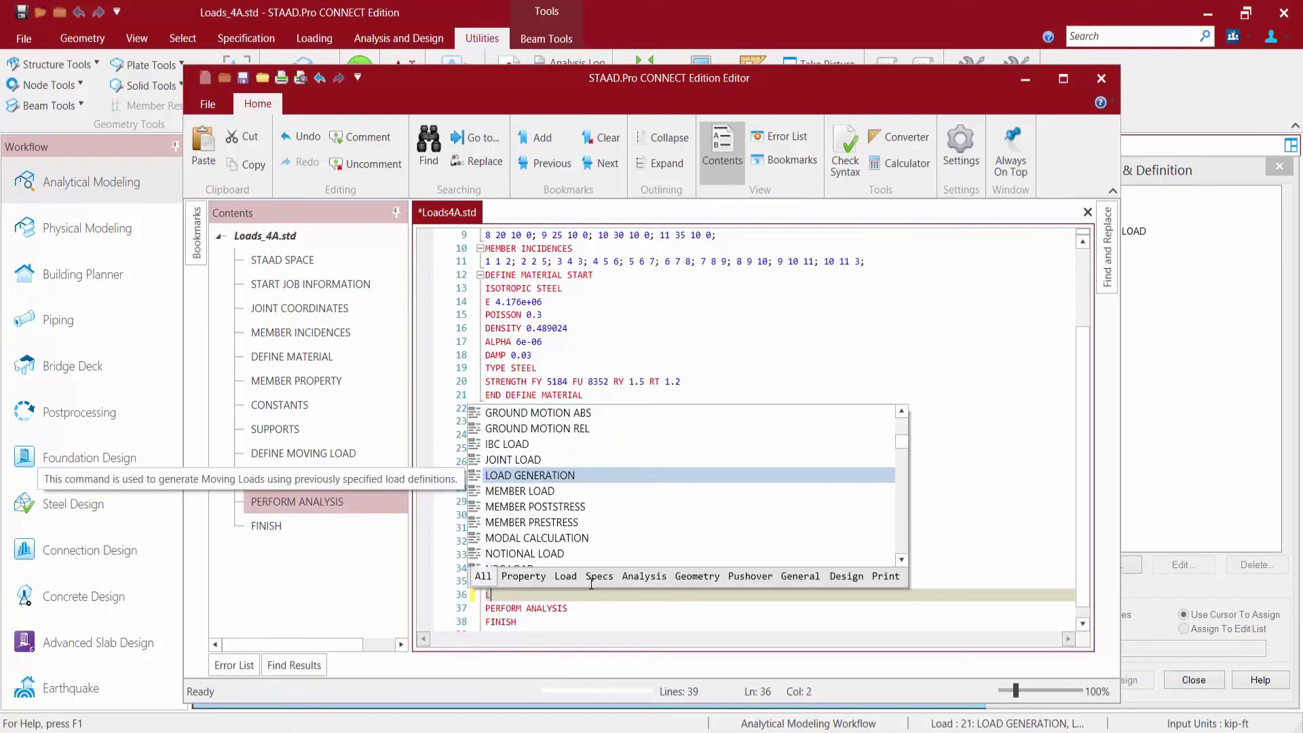
{"action": "type", "text": "OAD COMB "}
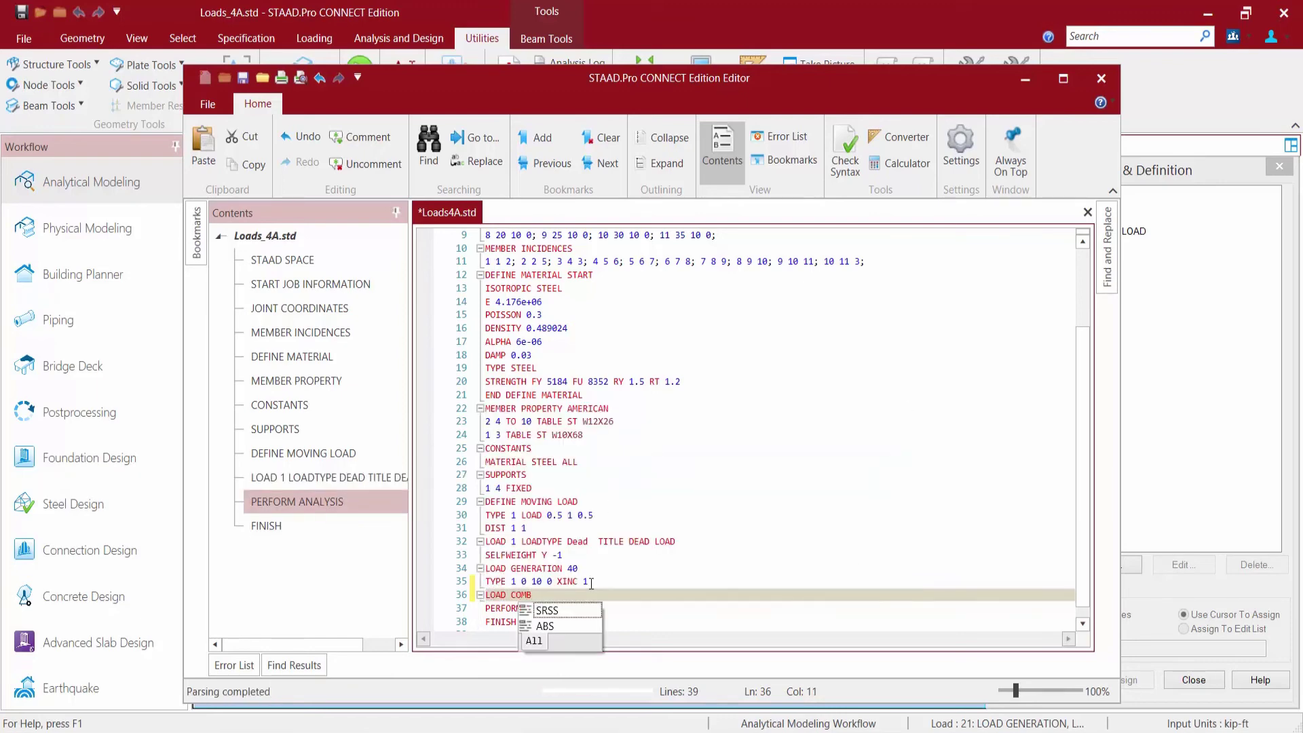
{"action": "type", "text": "42"}
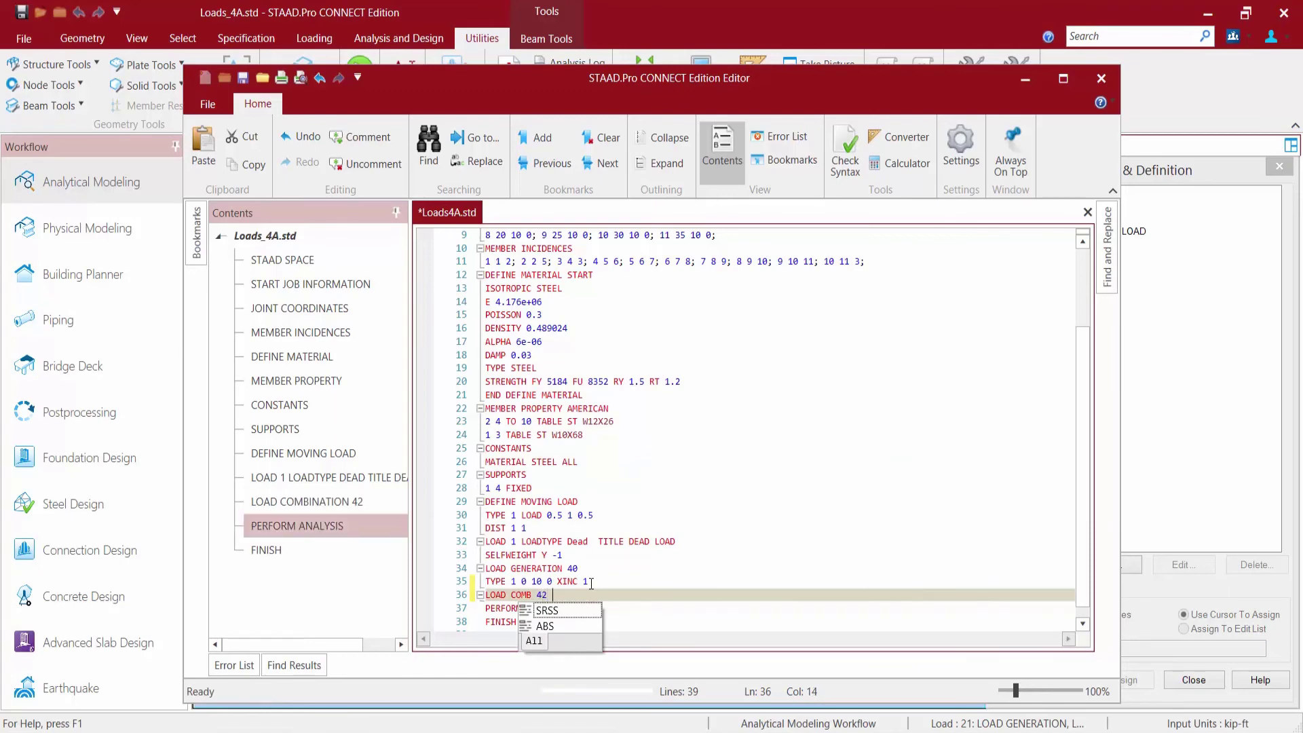
{"action": "type", "text": " COMBINATION LOAD CASE"}
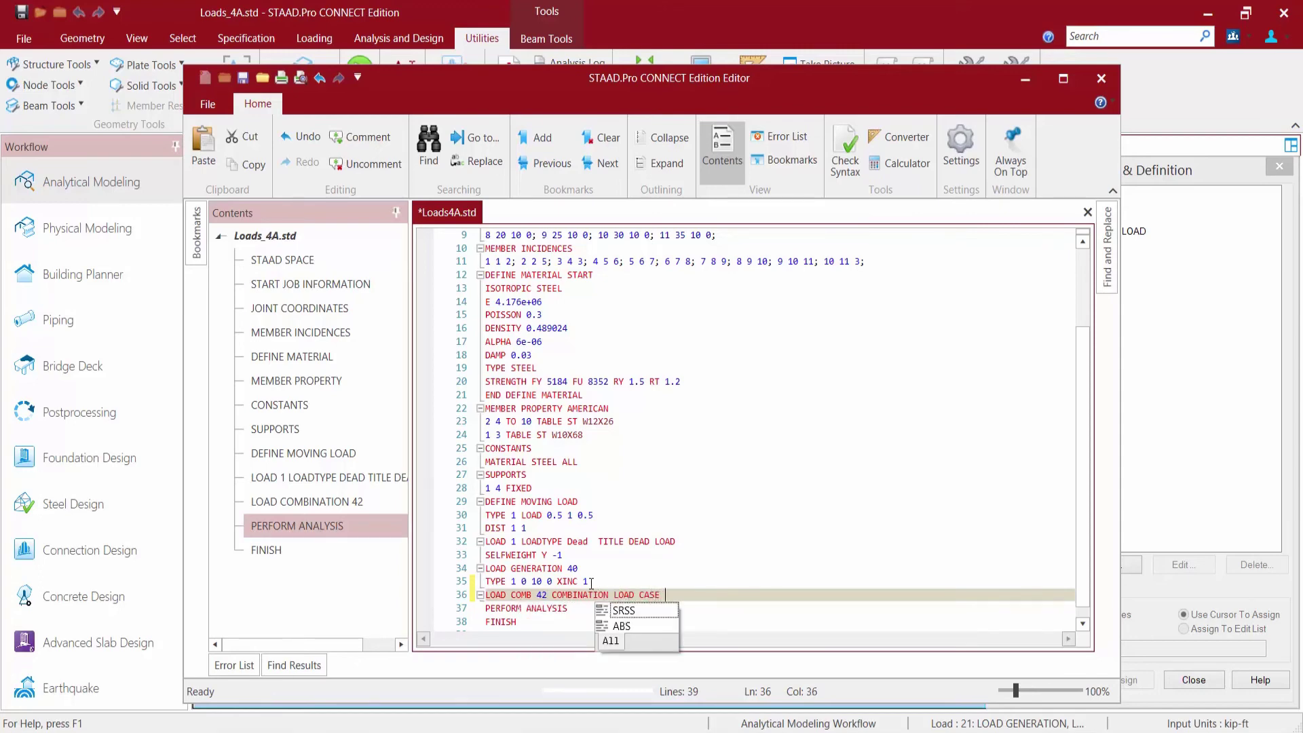
{"action": "type", "text": " 42"}
{"action": "key", "text": "Escape"}
{"action": "key", "text": "Return"}
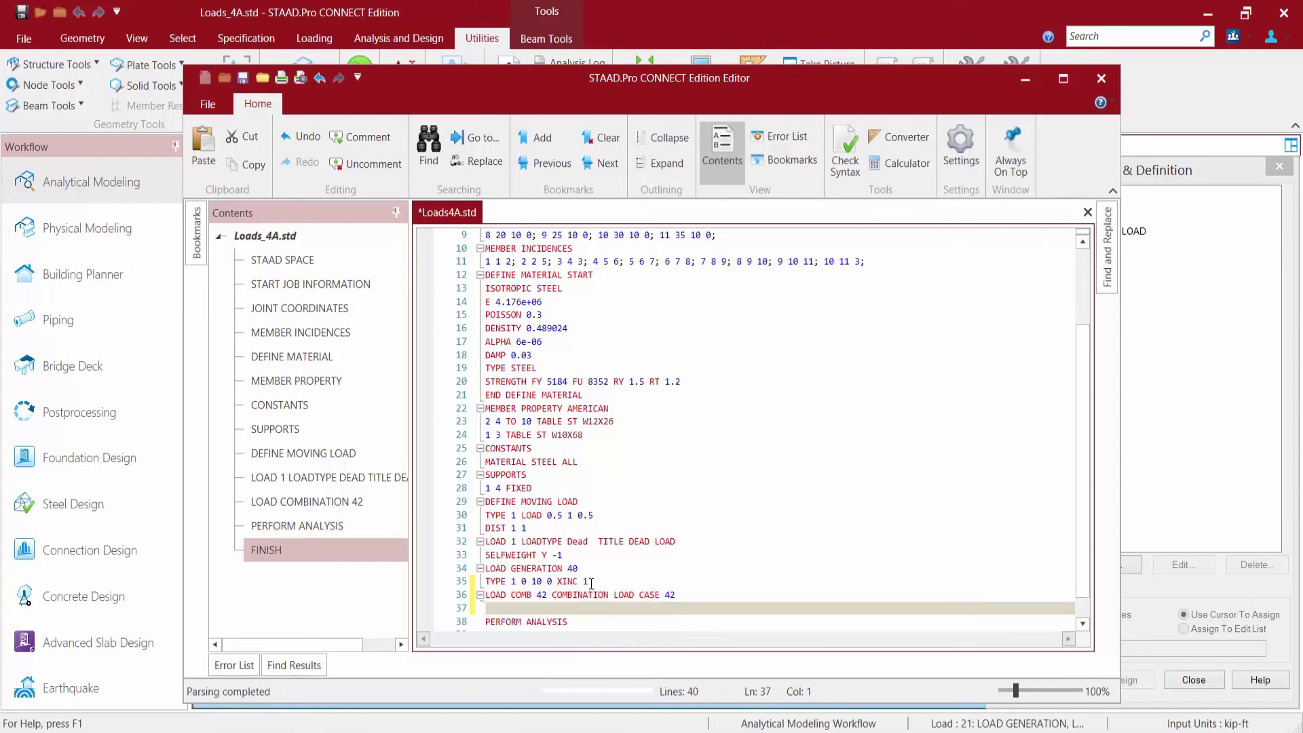
{"action": "type", "text": "1"}
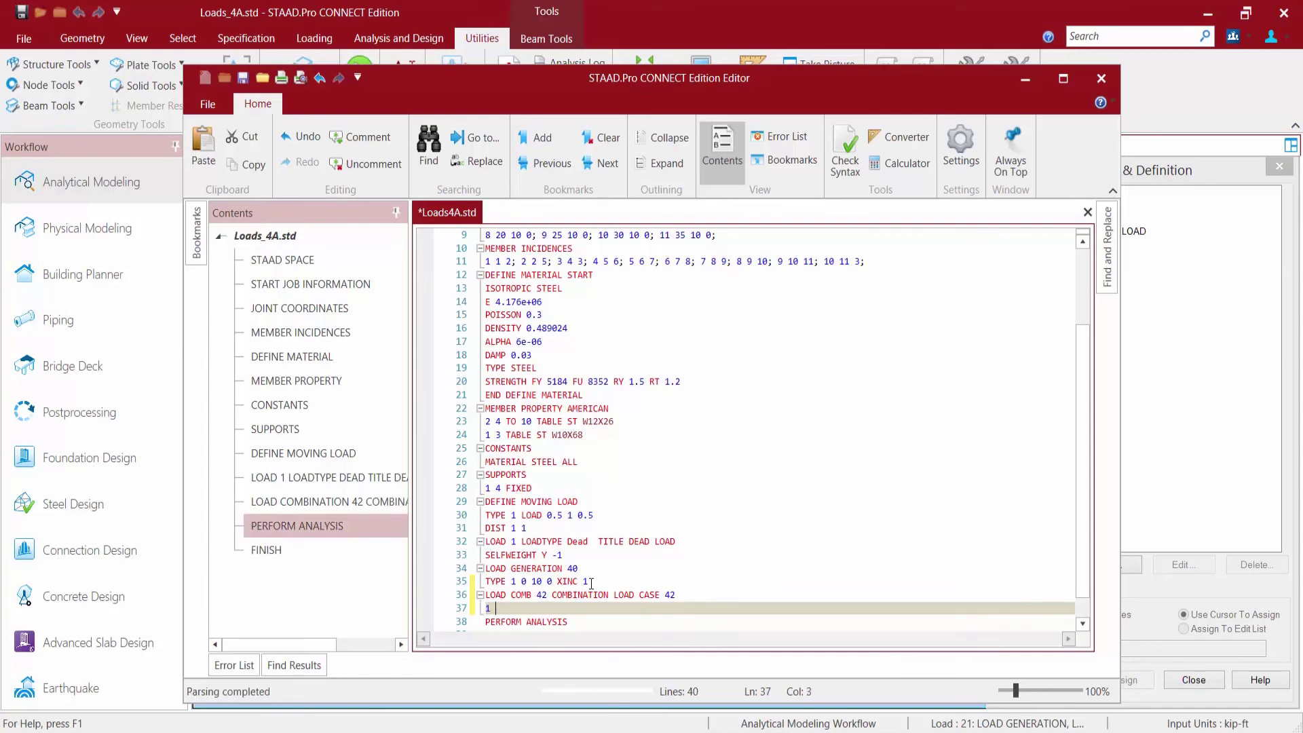
{"action": "type", "text": " 1.0 21 1.0"}
Add LOAD COMB 43 COMBINATION LOAD CASE 43 with factors 1 1.0 2 1.0
{"action": "key", "text": "Return"}
{"action": "type", "text": "LOA"}
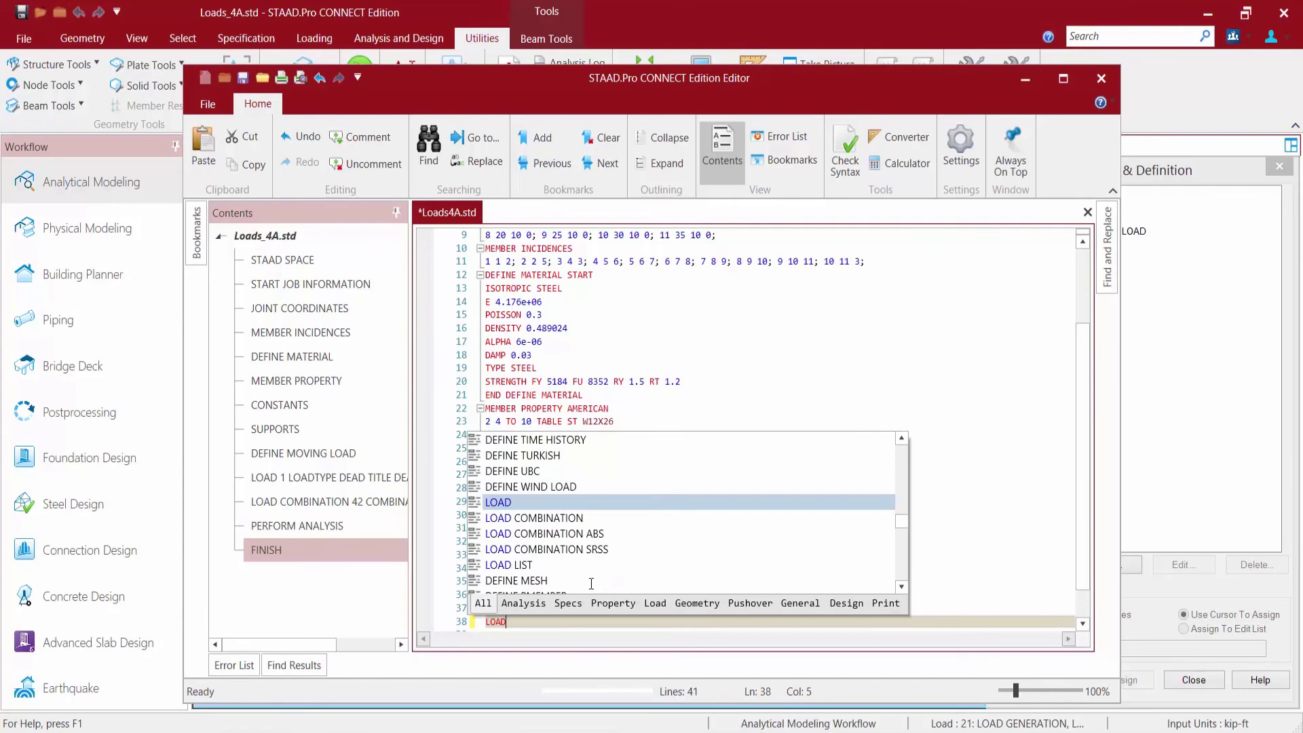
{"action": "type", "text": "D"}
{"action": "scroll", "coordinate": [761, 491], "scroll_direction": "down", "scroll_amount": 2}
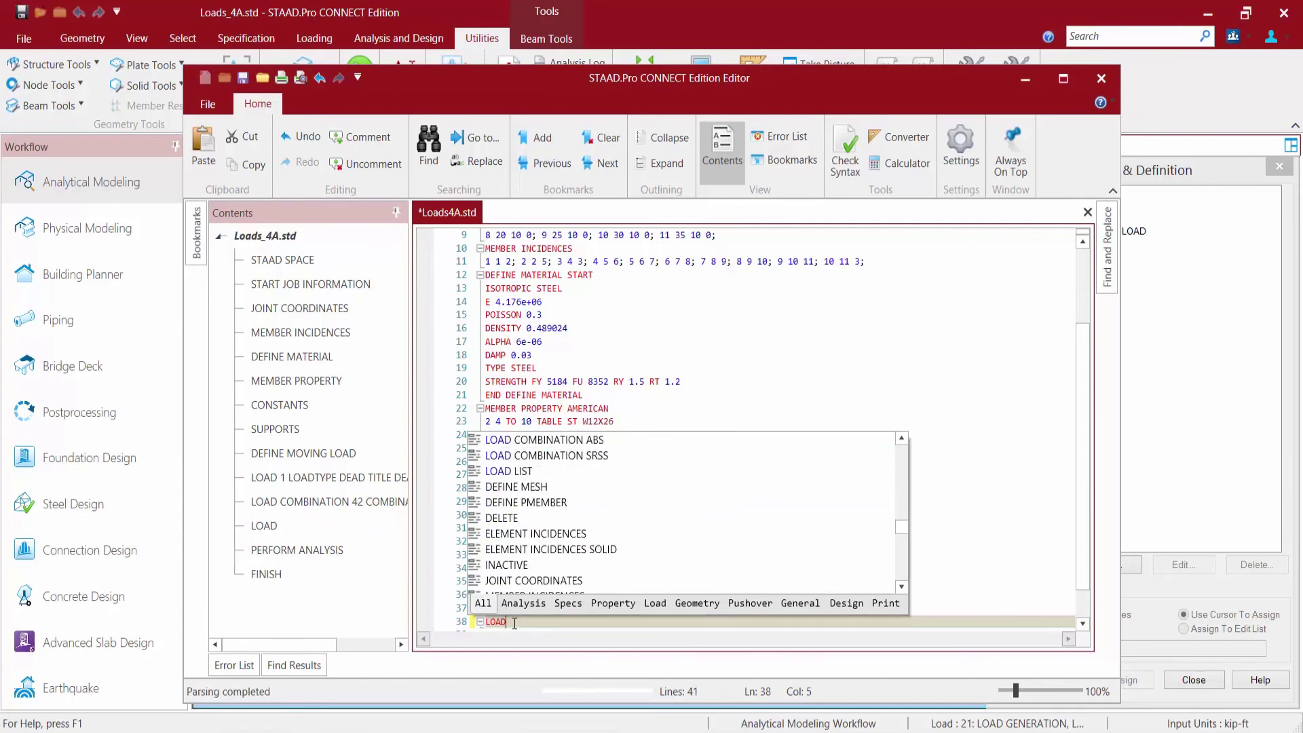
{"action": "scroll", "coordinate": [514, 623], "scroll_direction": "down", "scroll_amount": 1}
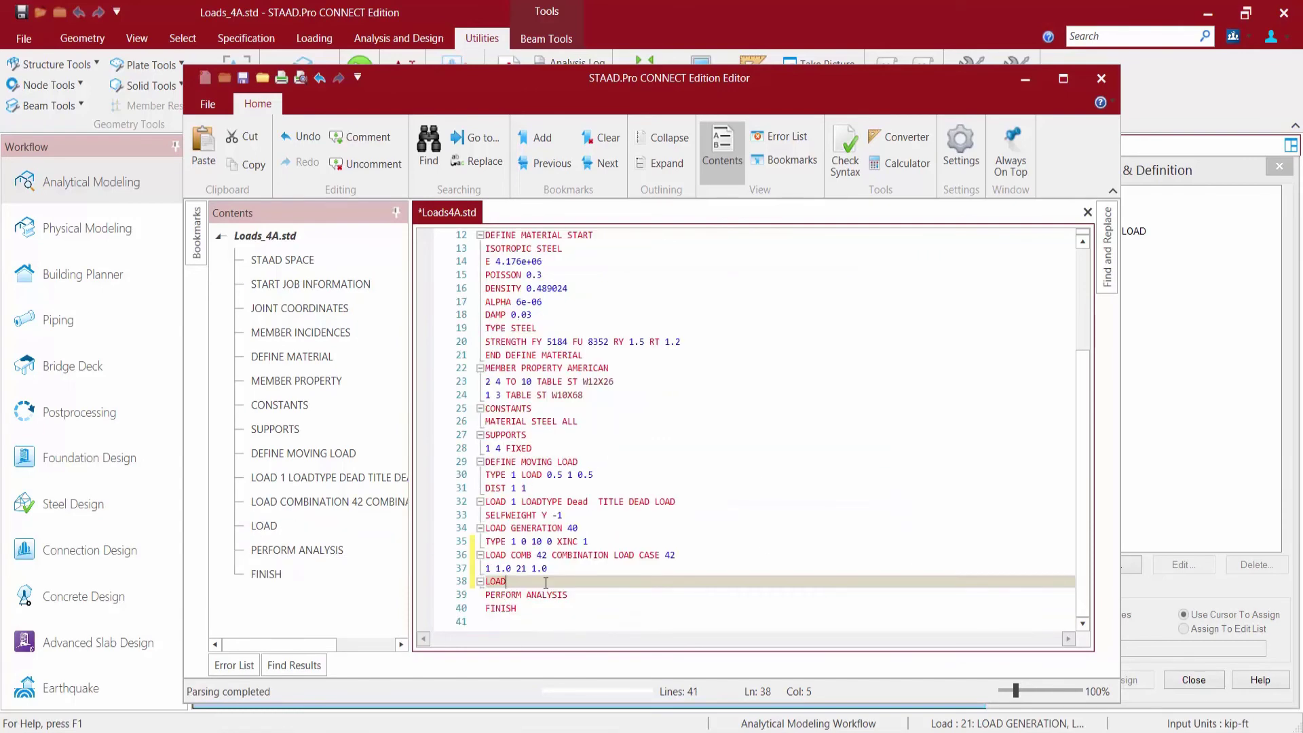
{"action": "type", "text": "COMB "}
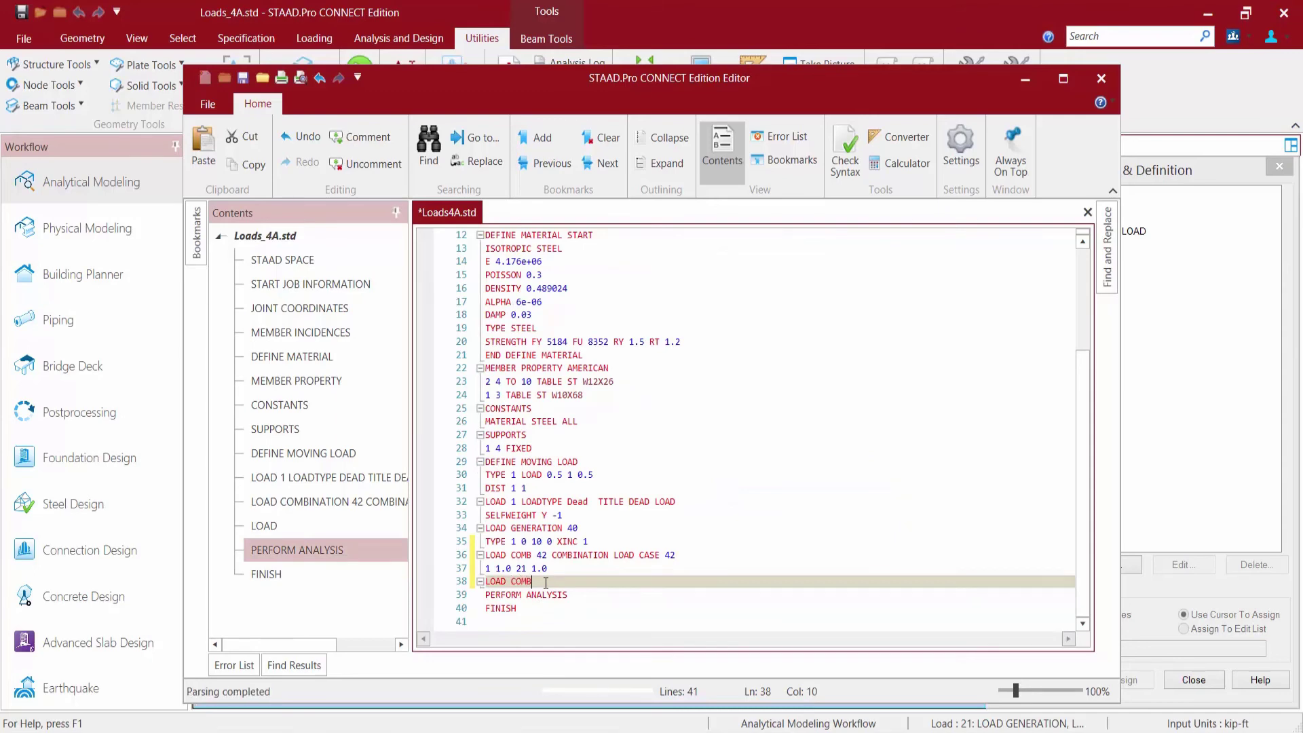
{"action": "type", "text": "43"}
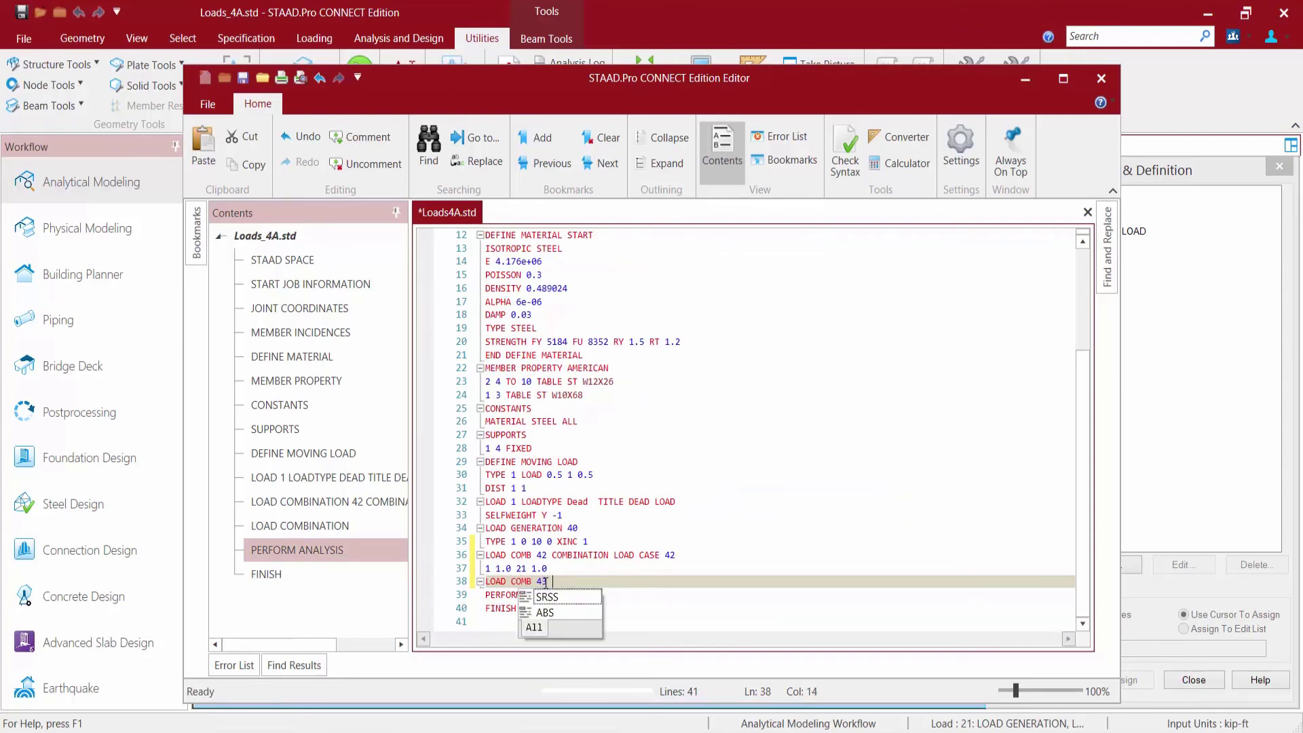
{"action": "type", "text": " COMBINATION "}
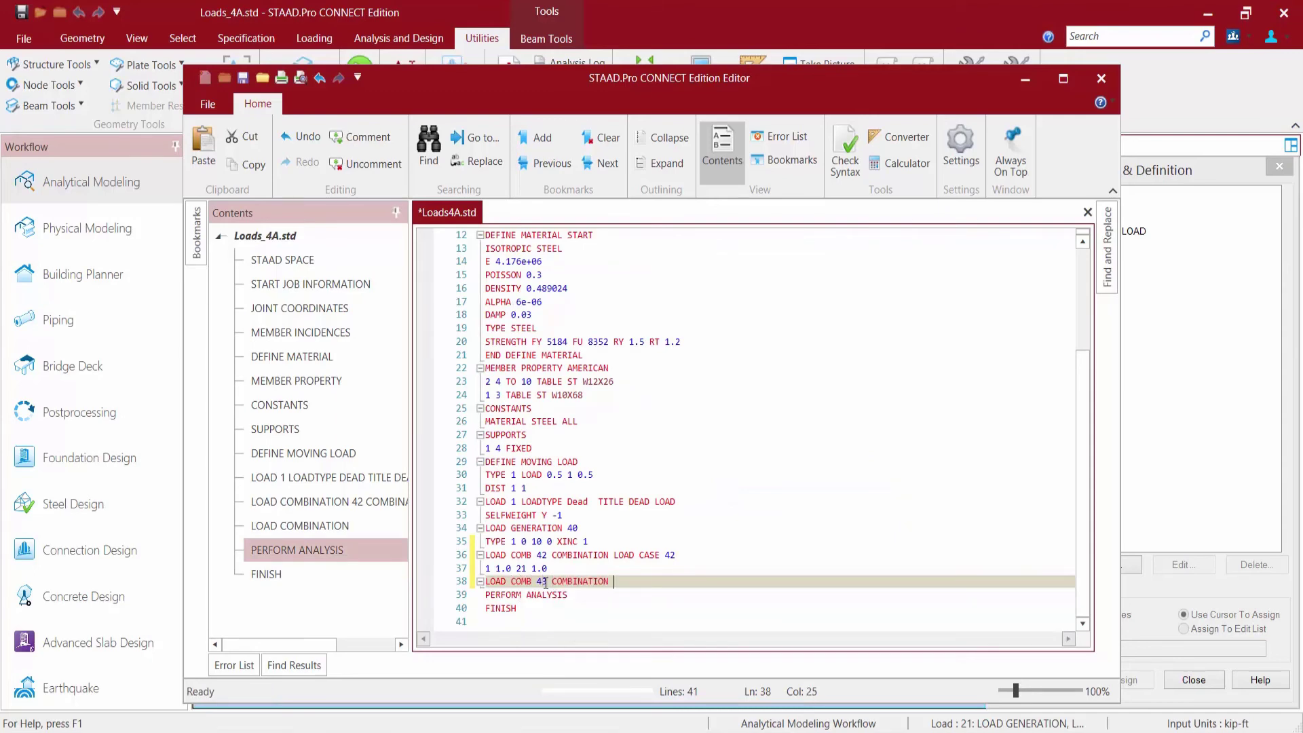
{"action": "type", "text": "LOAD CASE 43"}
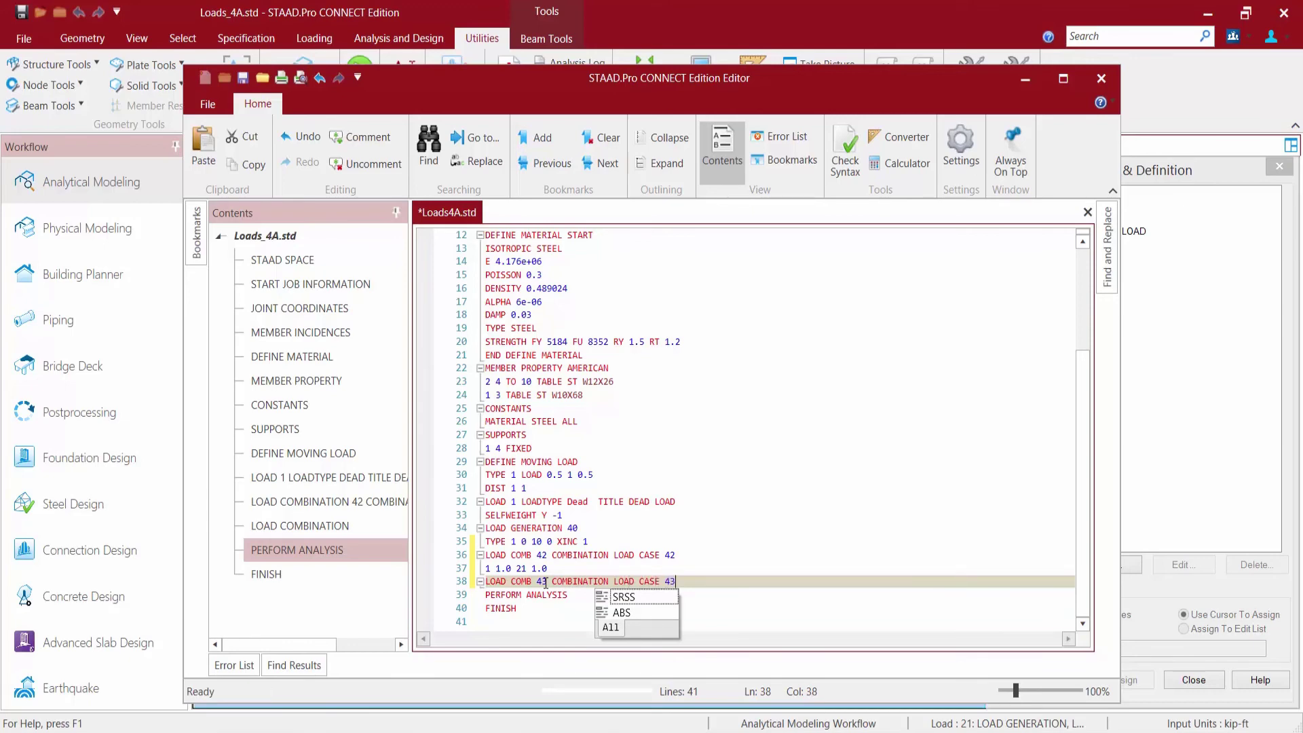
{"action": "key", "text": "Return"}
{"action": "type", "text": "1 1.0"}
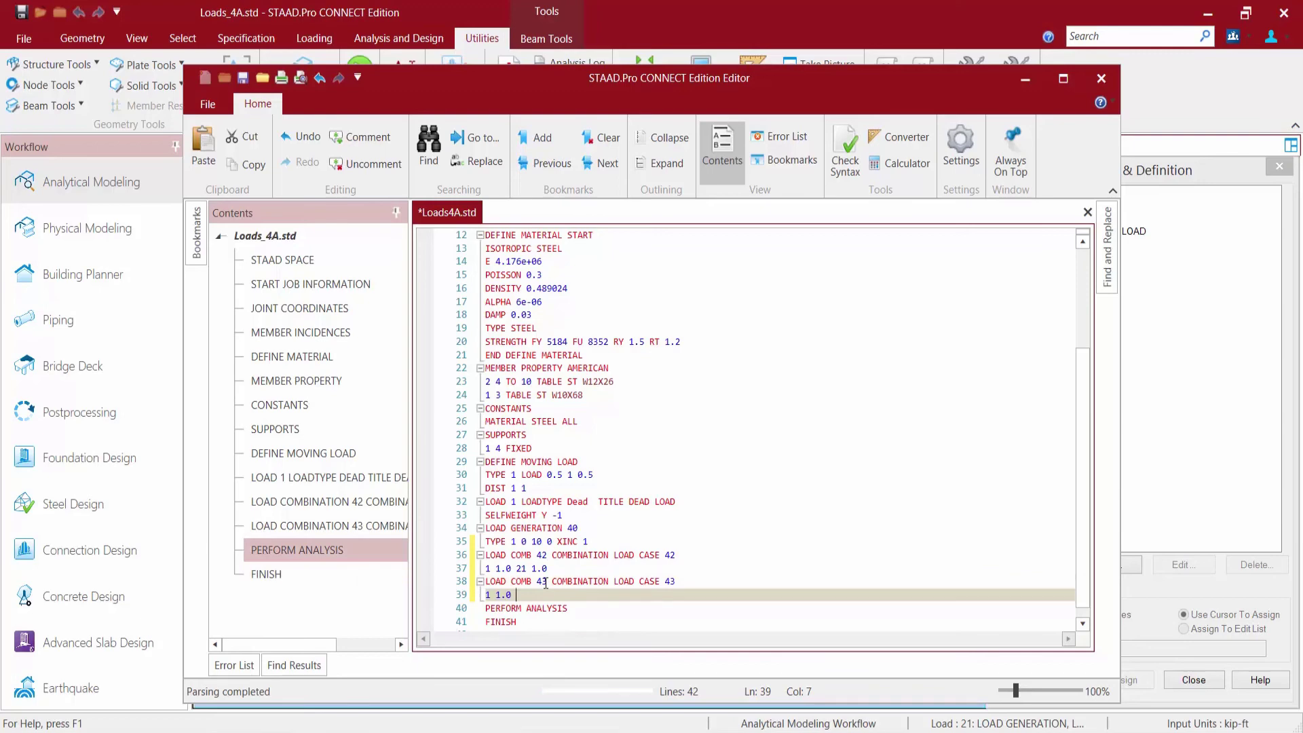
{"action": "type", "text": " 2 1.0"}
{"action": "left_click", "coordinate": [643, 554]}
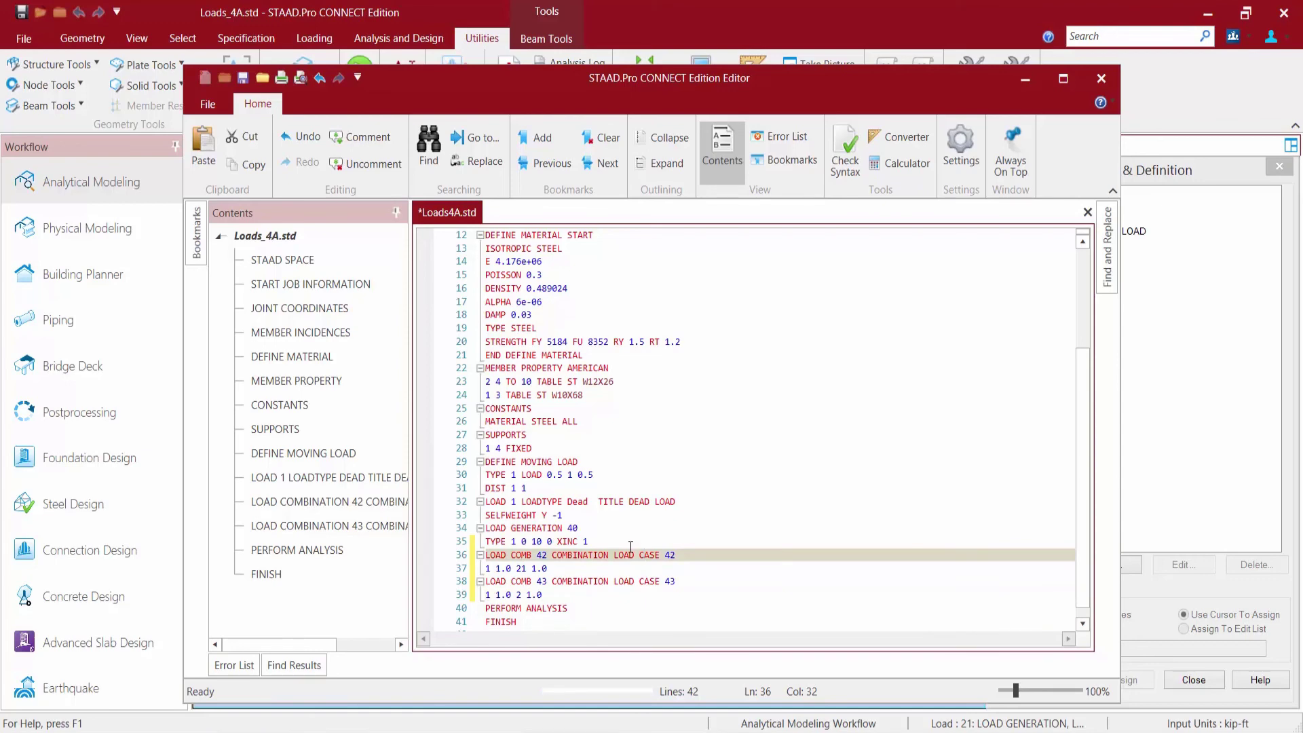
Save and close the edited command file, dismiss the reload prompts, and reopen Load & Definition
{"action": "left_click", "coordinate": [243, 78]}
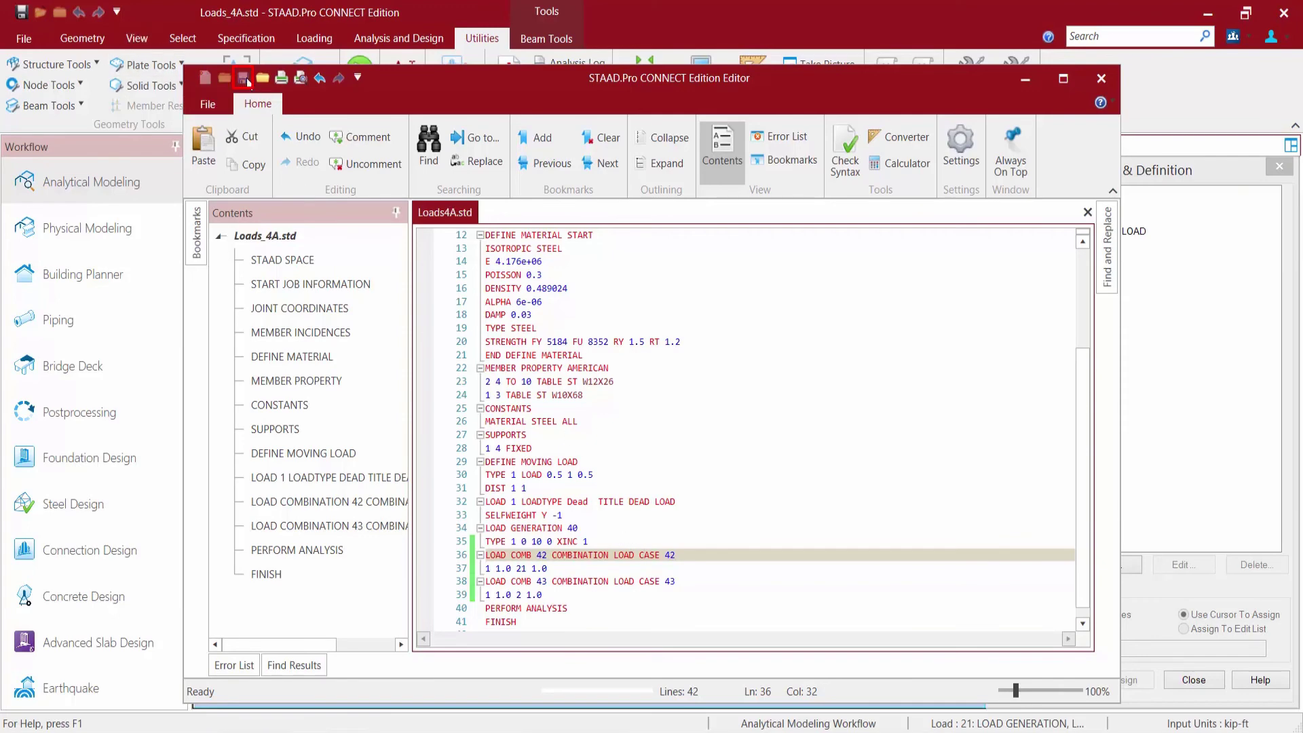
{"action": "left_click", "coordinate": [1099, 73]}
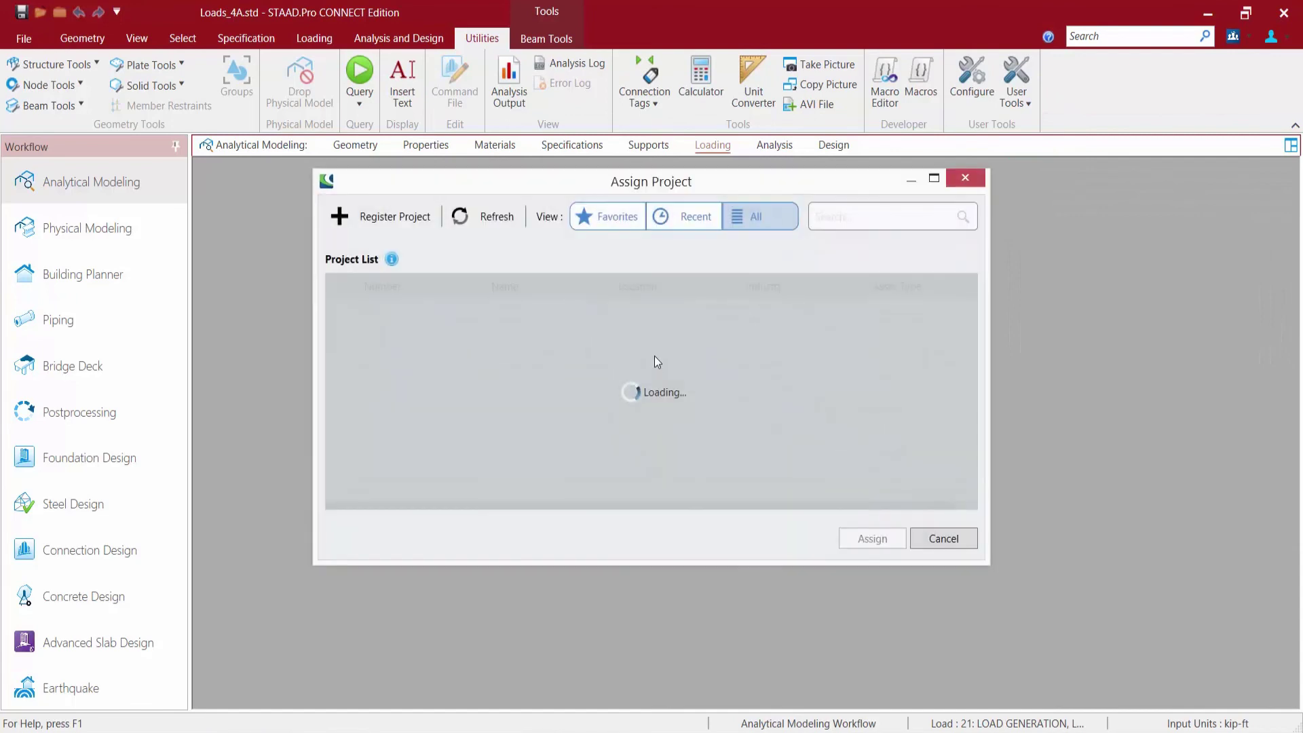
{"action": "left_click", "coordinate": [940, 538]}
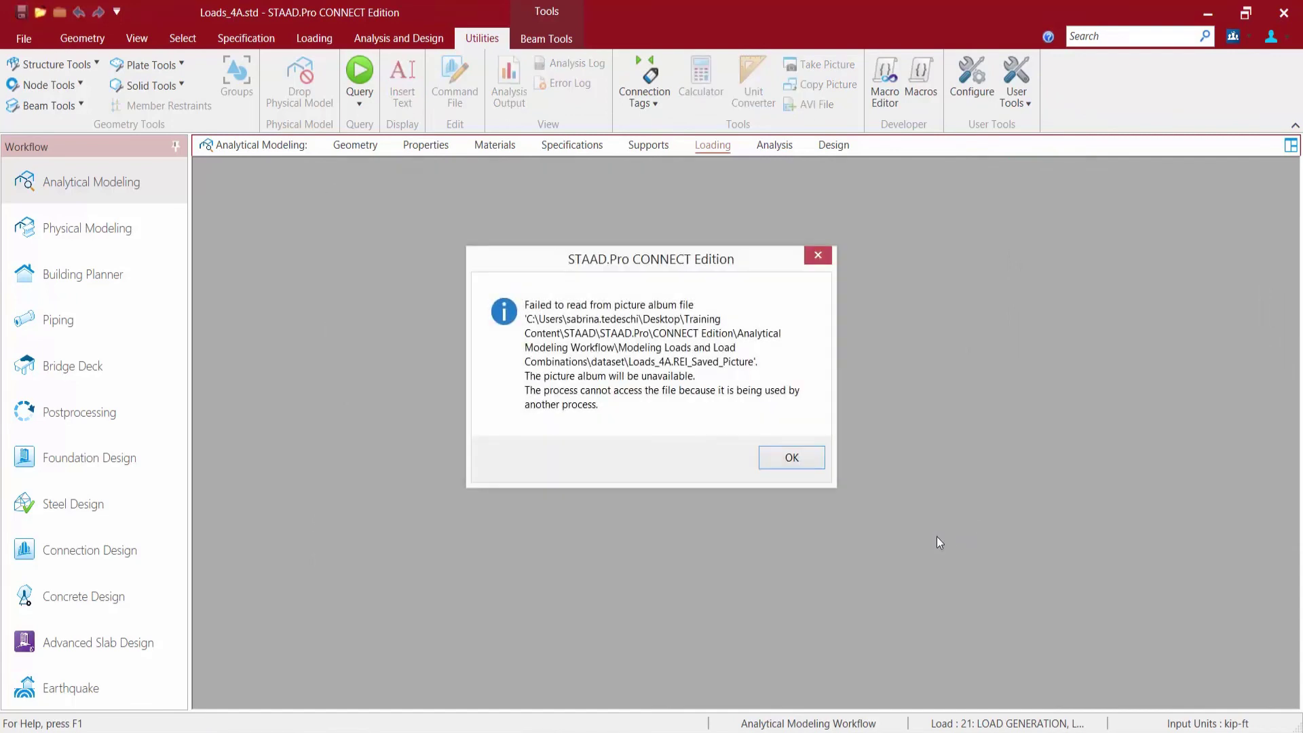
{"action": "left_click", "coordinate": [787, 462]}
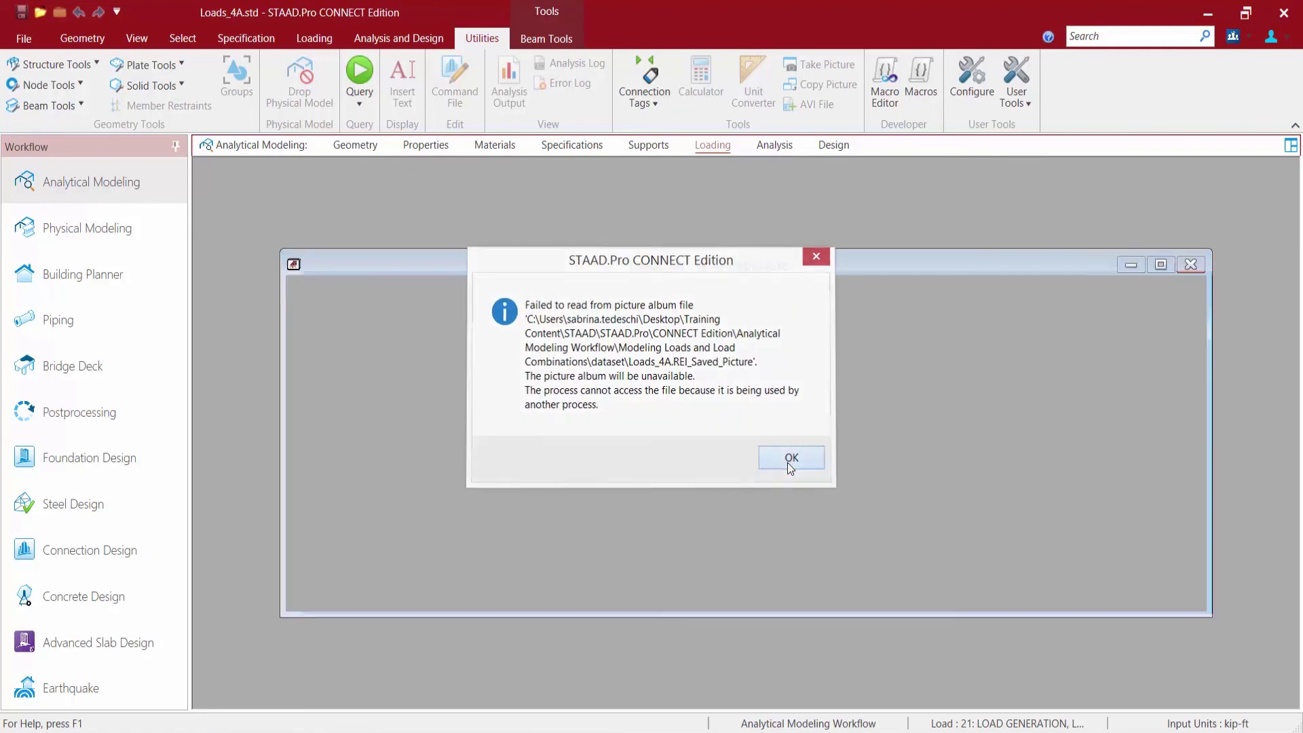
{"action": "left_click", "coordinate": [703, 149]}
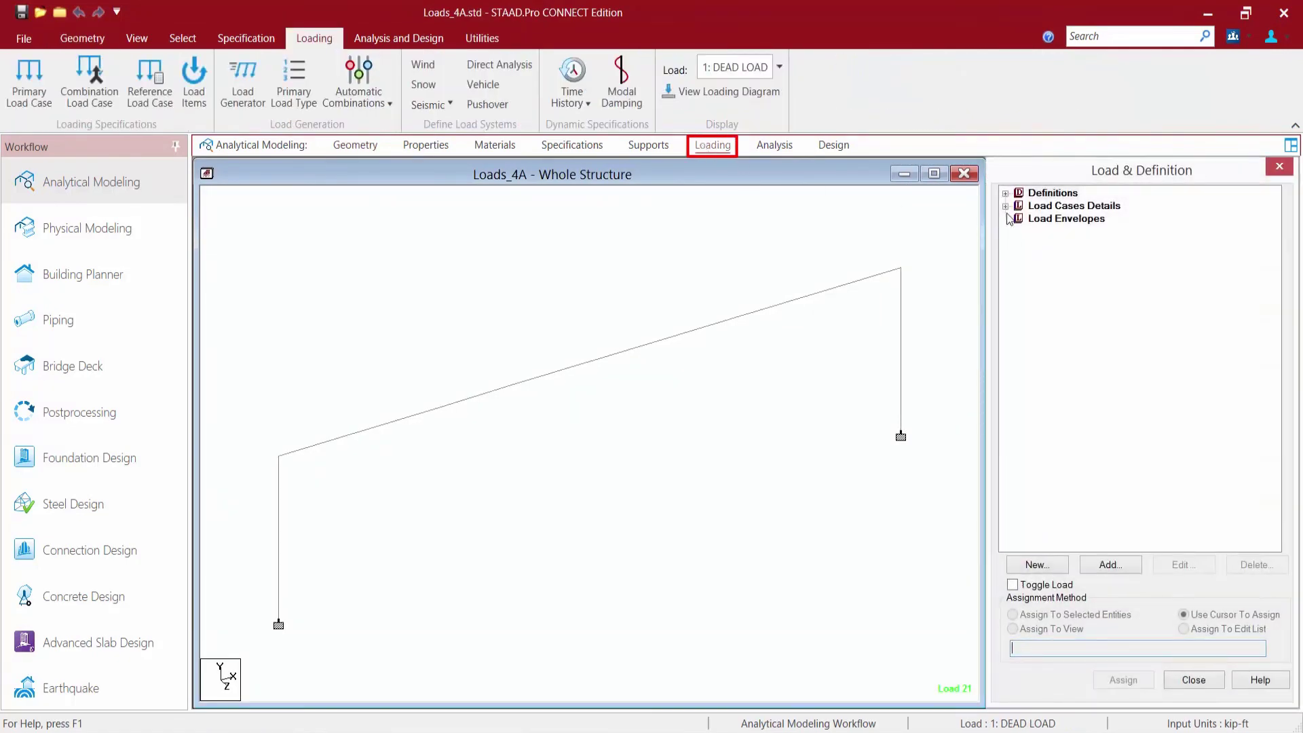
Expand Load Cases Details to reveal the loads in combinations 42 and 43
{"action": "left_click", "coordinate": [1005, 207]}
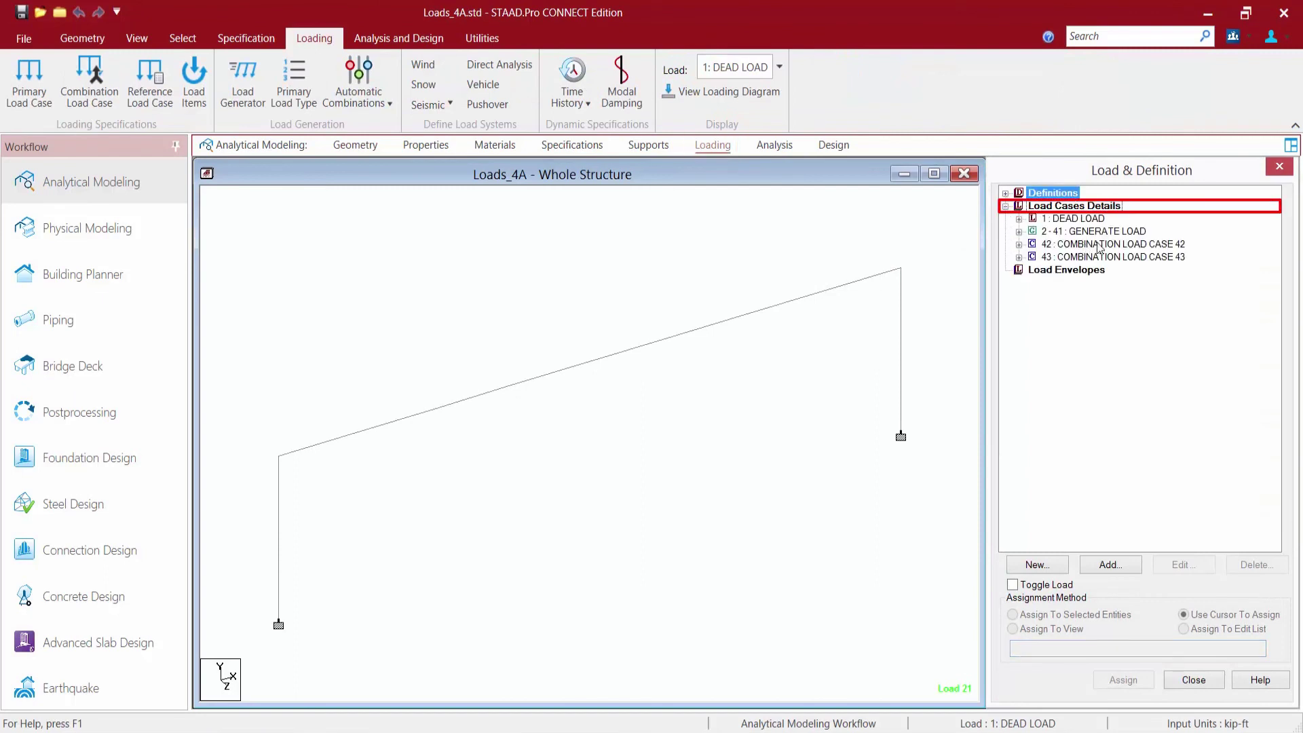
{"action": "left_click", "coordinate": [1018, 244]}
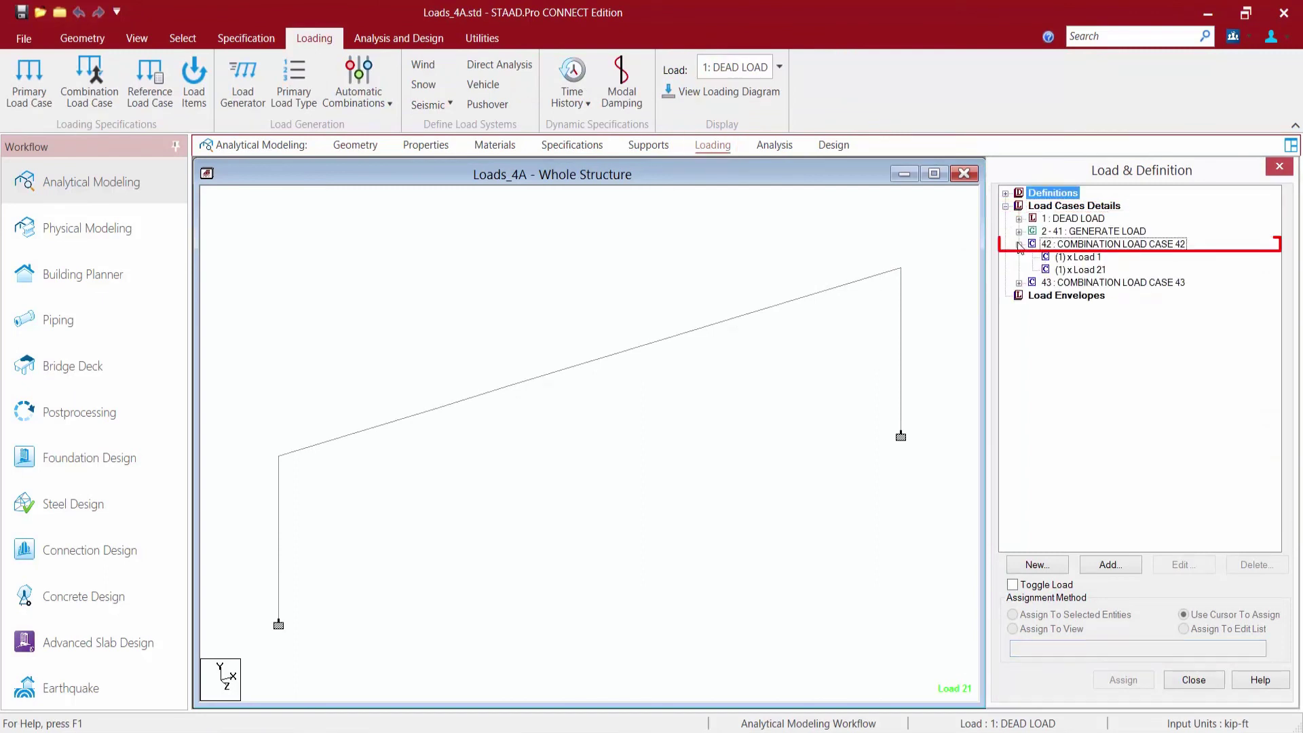
{"action": "left_click", "coordinate": [1019, 283]}
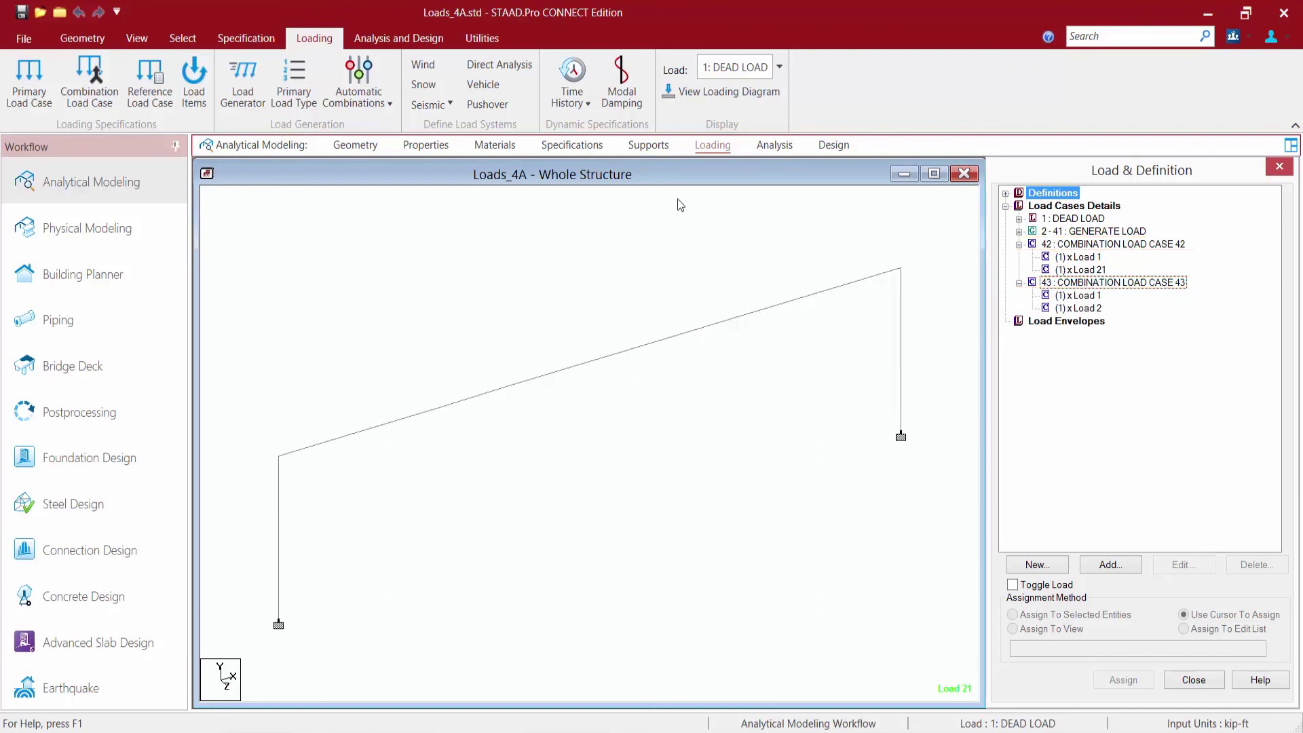
{"action": "left_click", "coordinate": [396, 38]}
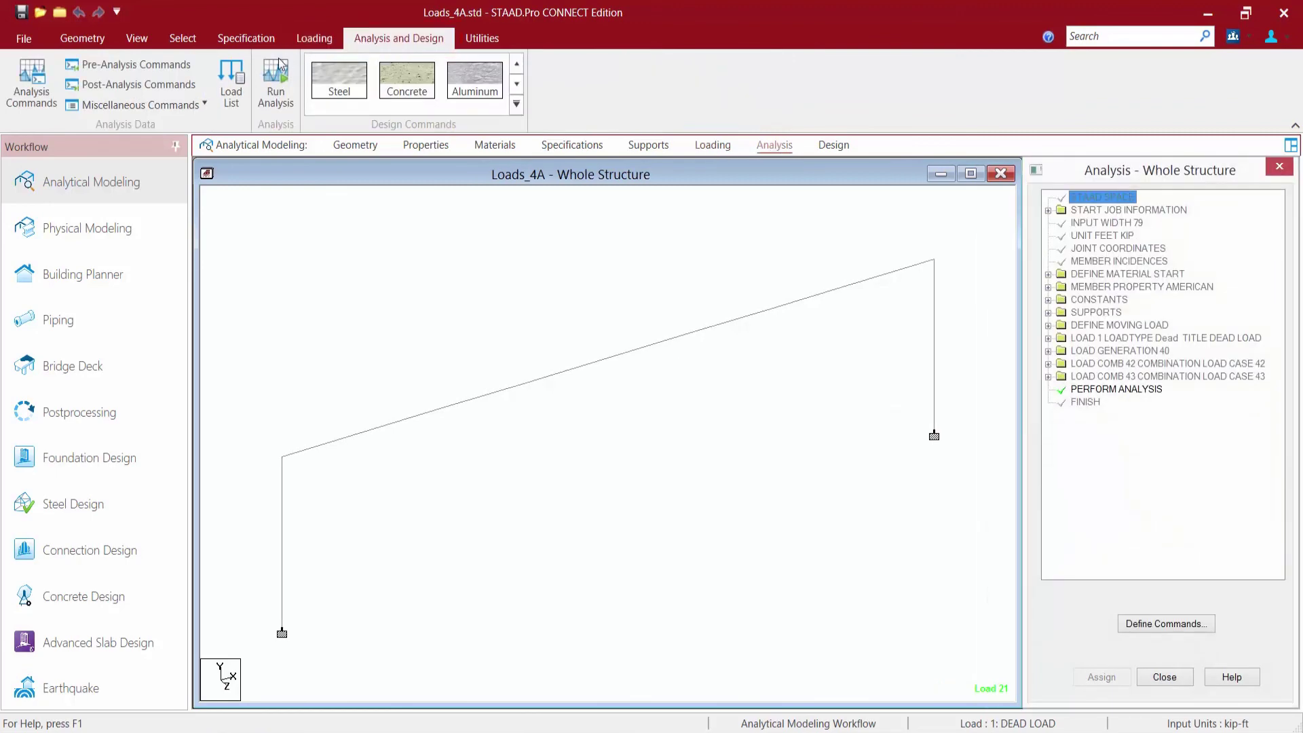
Run the frame analysis and enter post-processing with the default results setup
{"action": "left_click", "coordinate": [276, 75]}
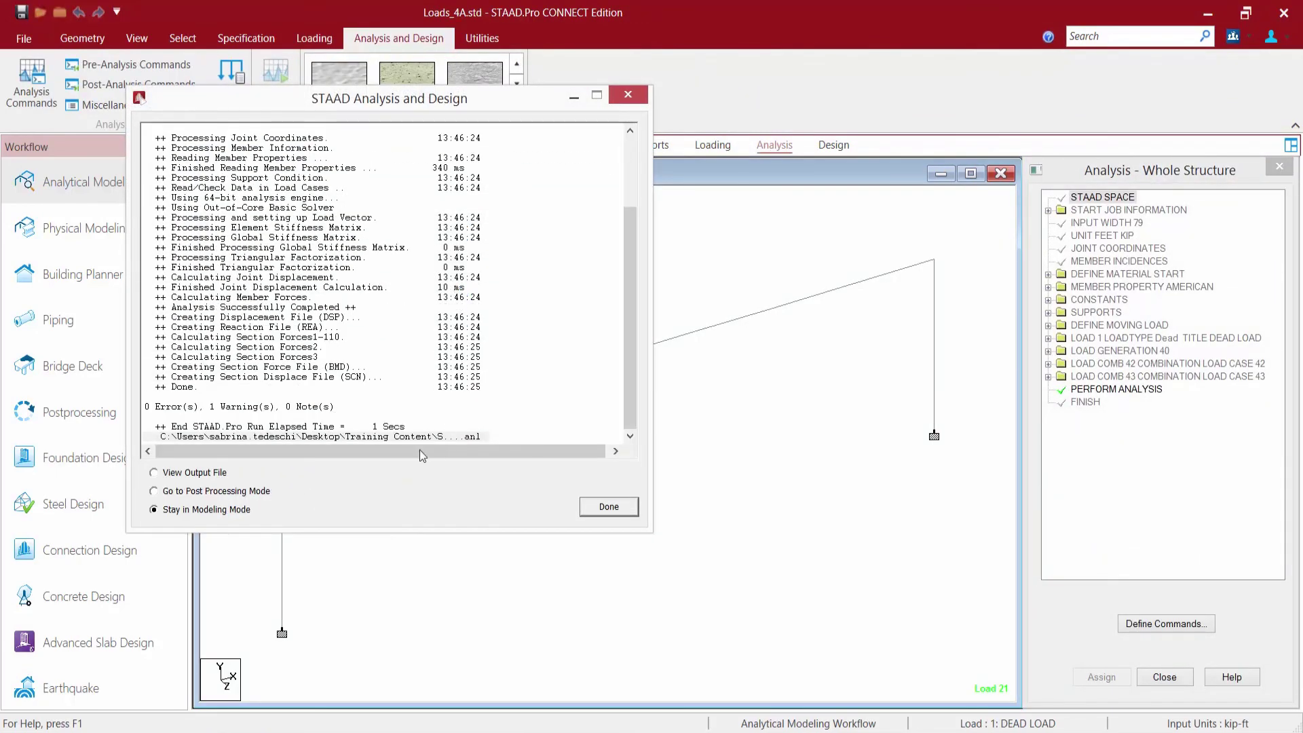
{"action": "left_click", "coordinate": [170, 492]}
{"action": "left_click", "coordinate": [597, 508]}
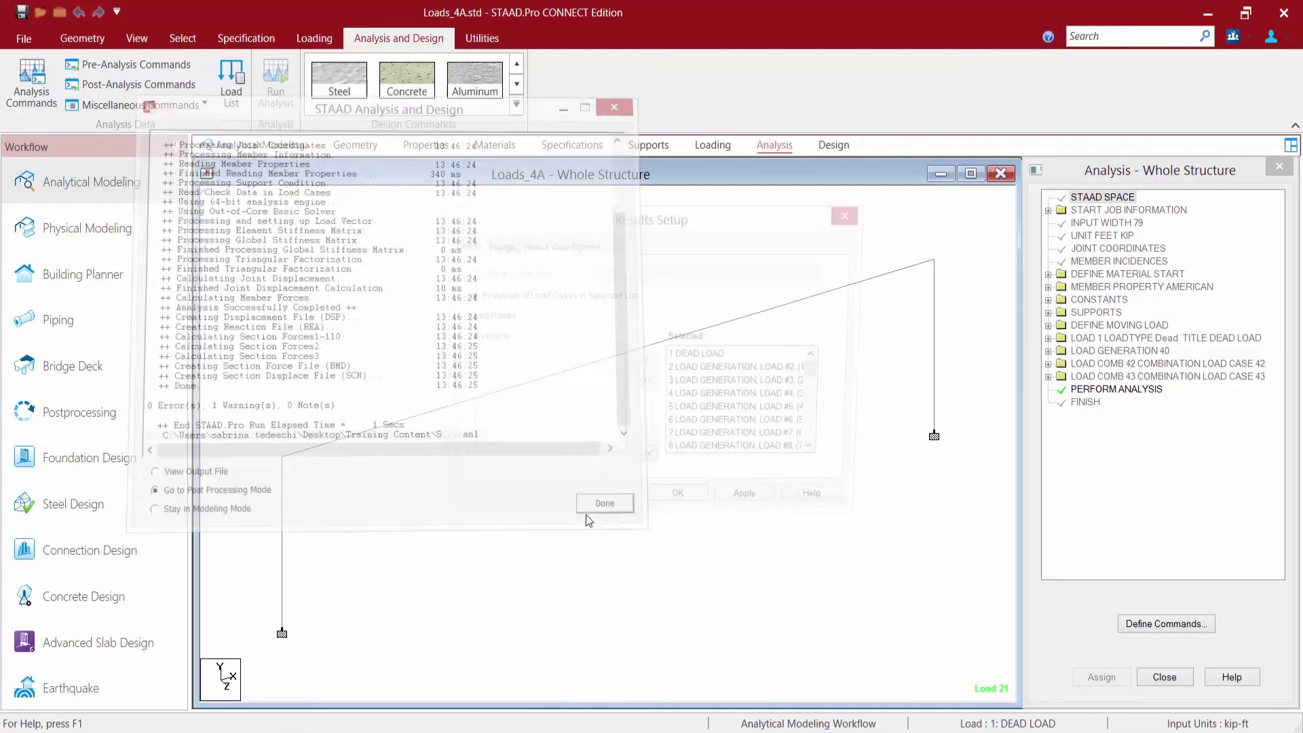
{"action": "left_click", "coordinate": [678, 509]}
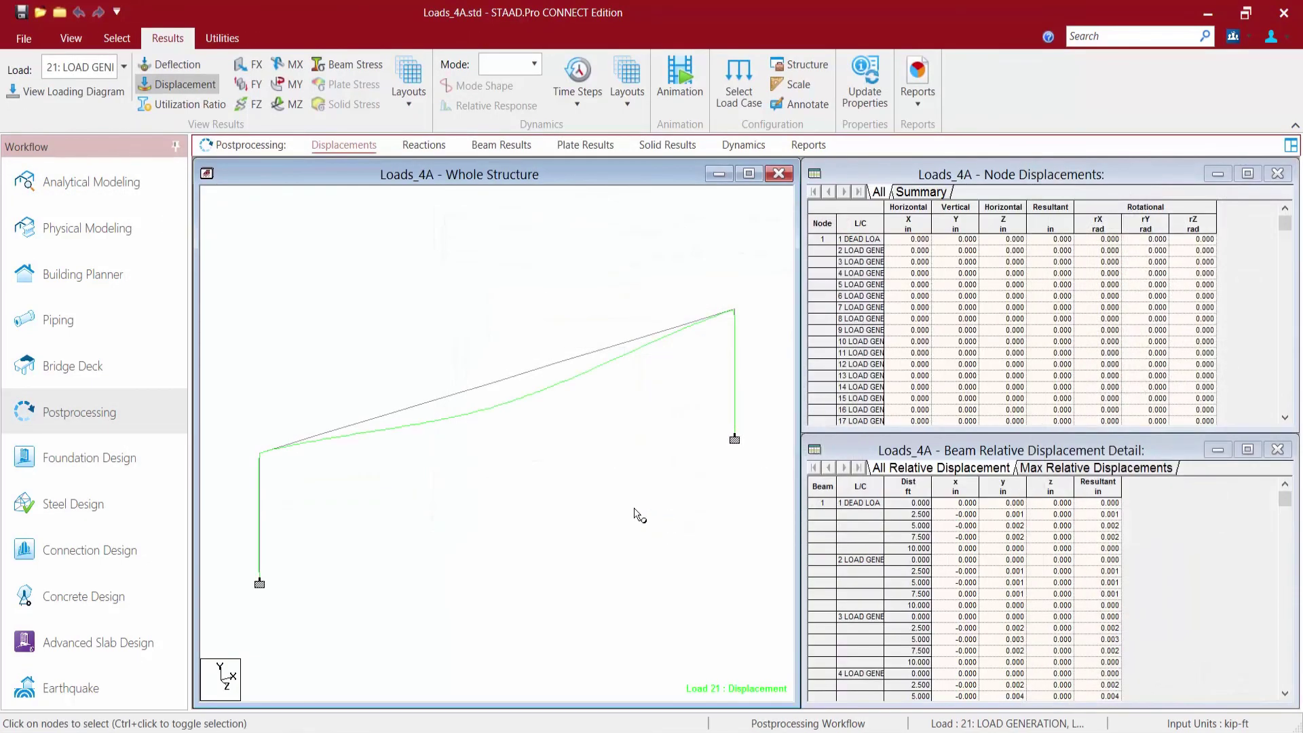
Display the displaced shape for combination load case 42
{"action": "left_click", "coordinate": [123, 67]}
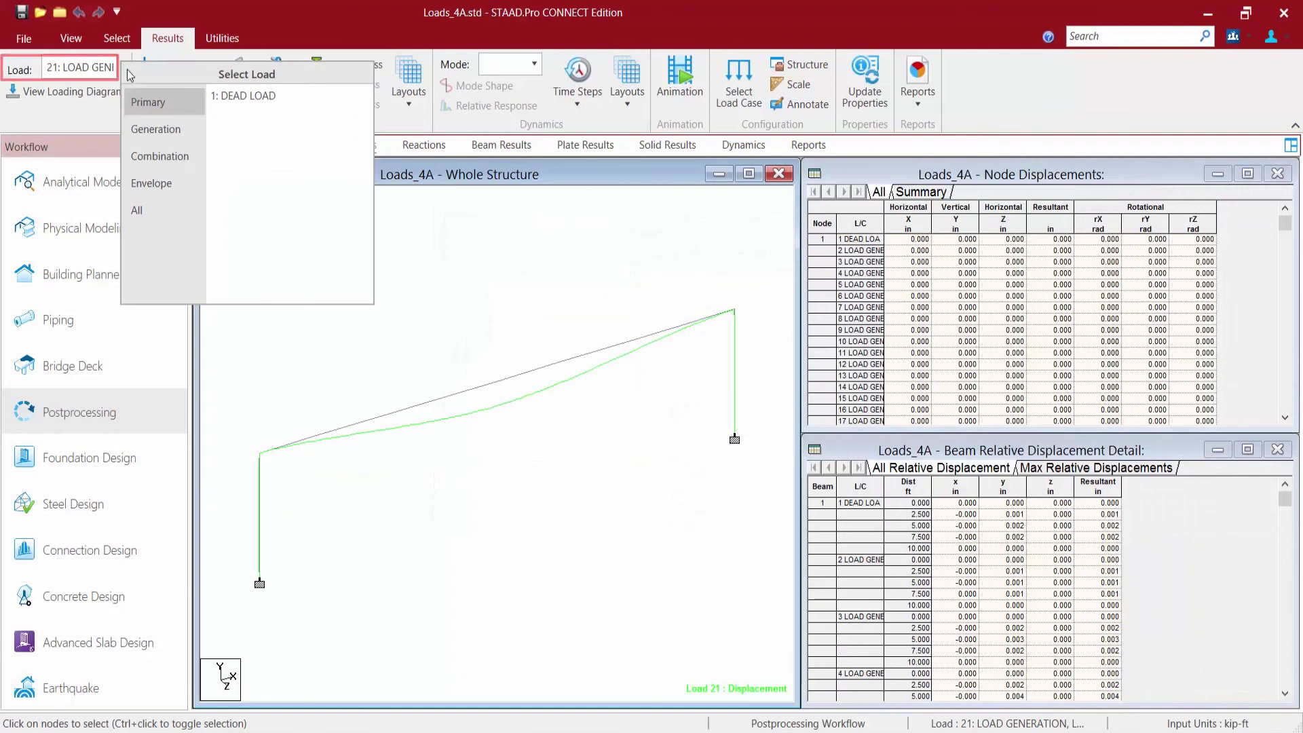
{"action": "left_click", "coordinate": [160, 156]}
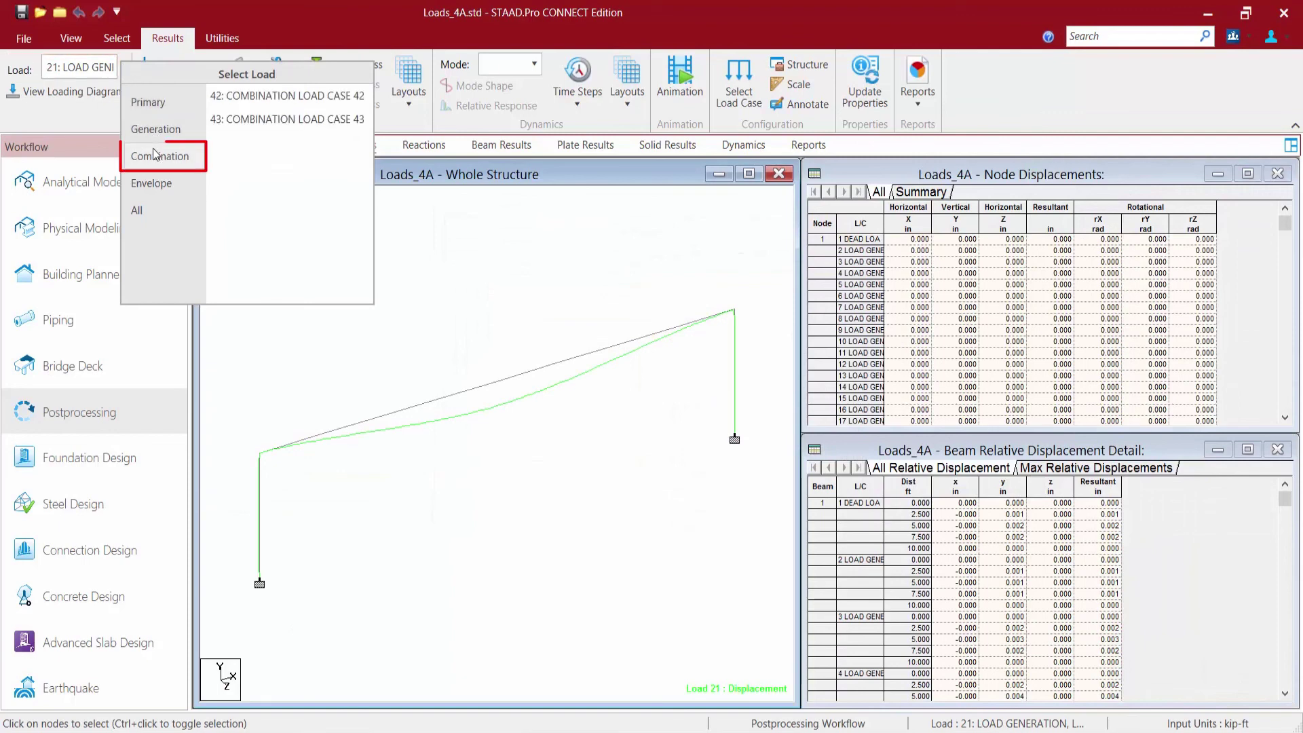
{"action": "left_click", "coordinate": [240, 96]}
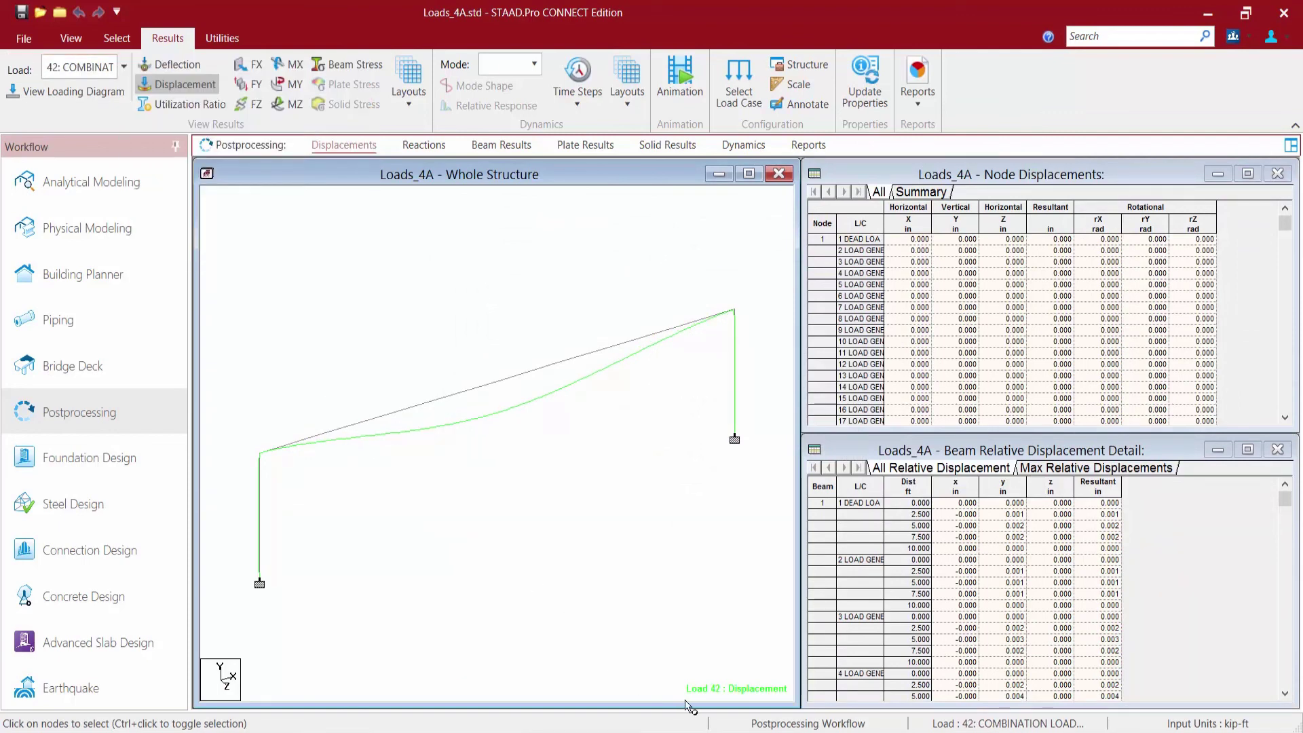
Display the displaced shape for combination load case 43
{"action": "left_click", "coordinate": [123, 67]}
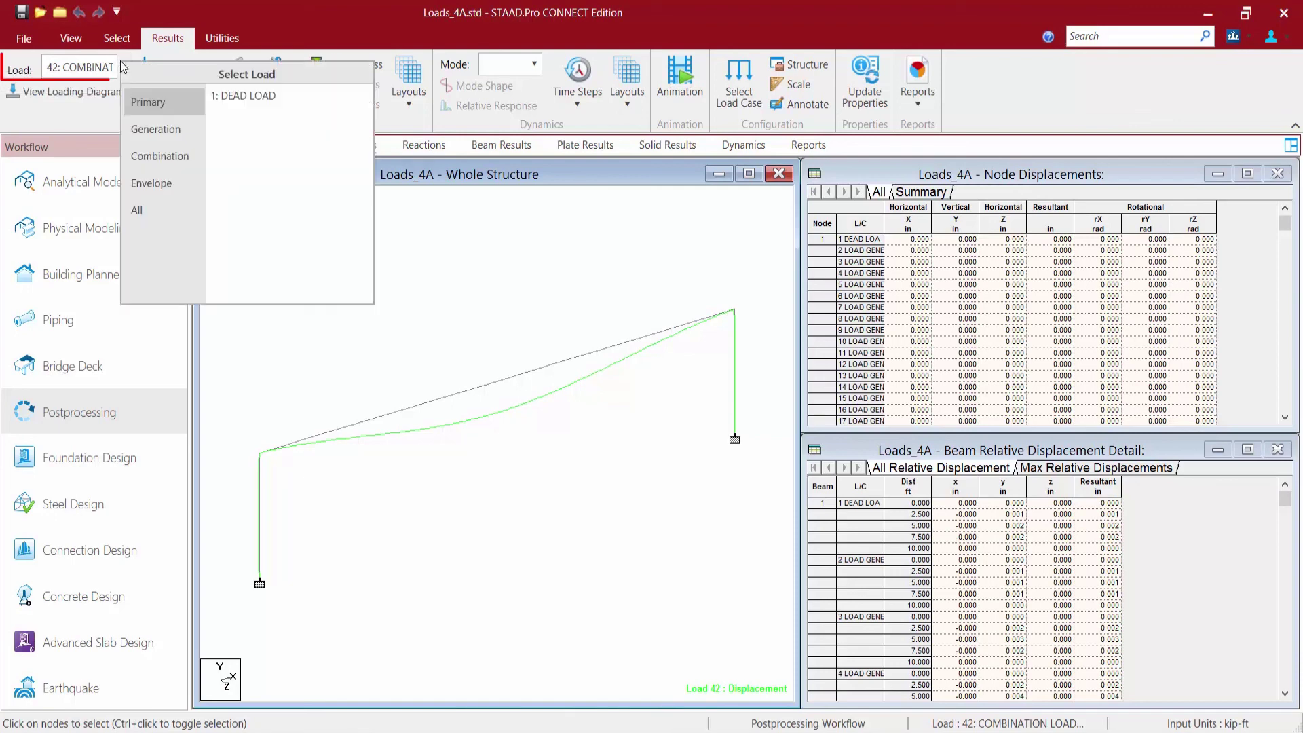
{"action": "left_click", "coordinate": [159, 156]}
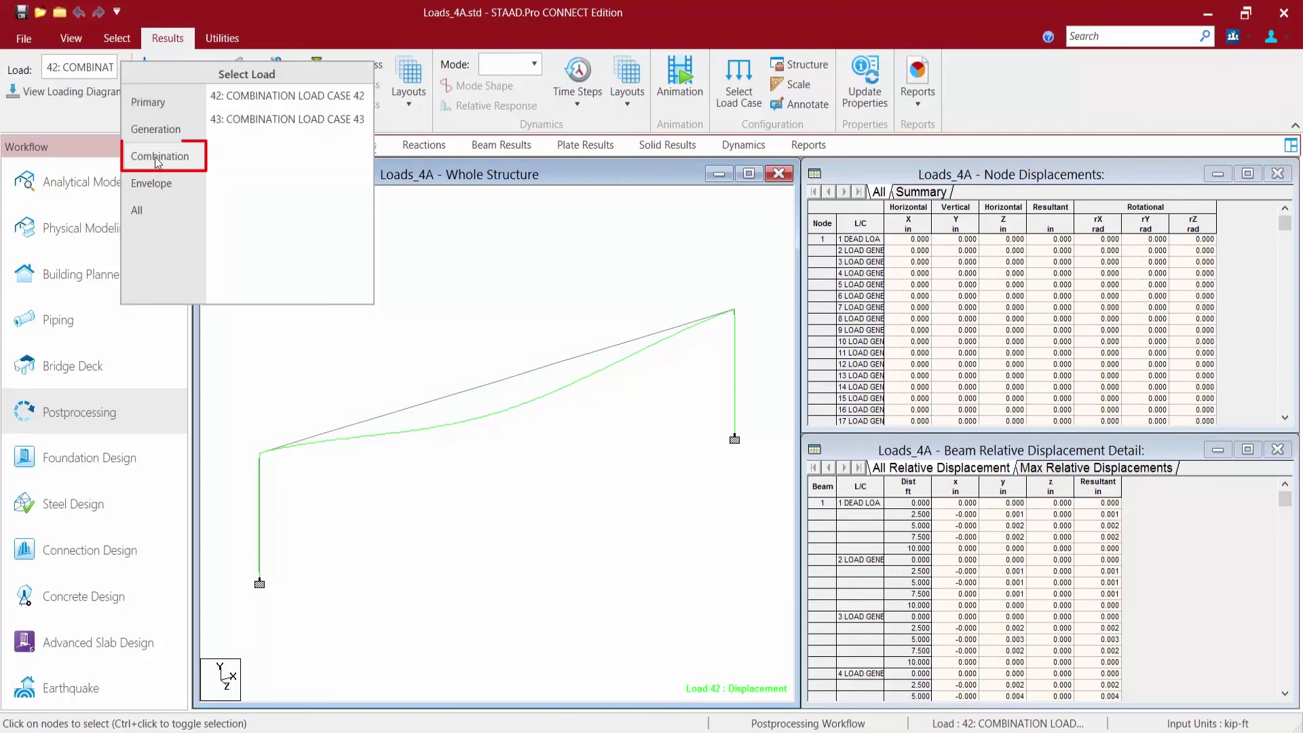
{"action": "left_click", "coordinate": [268, 125]}
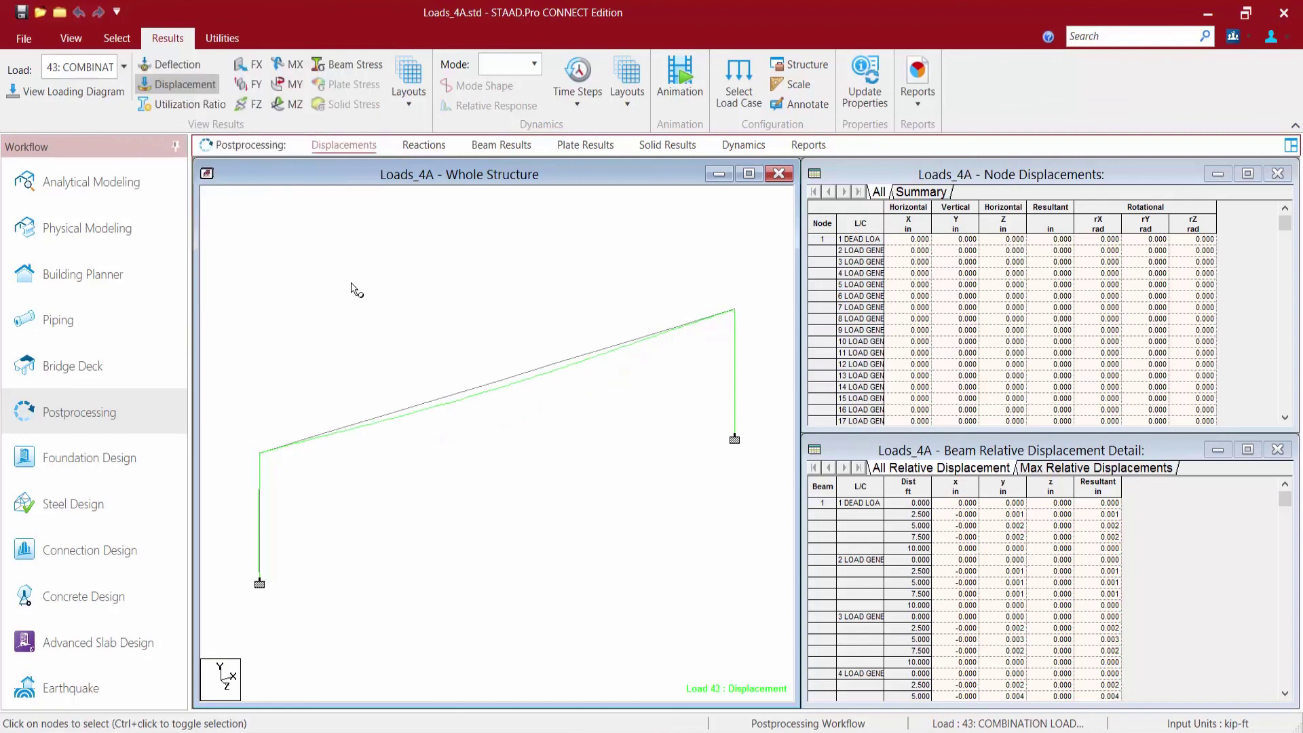